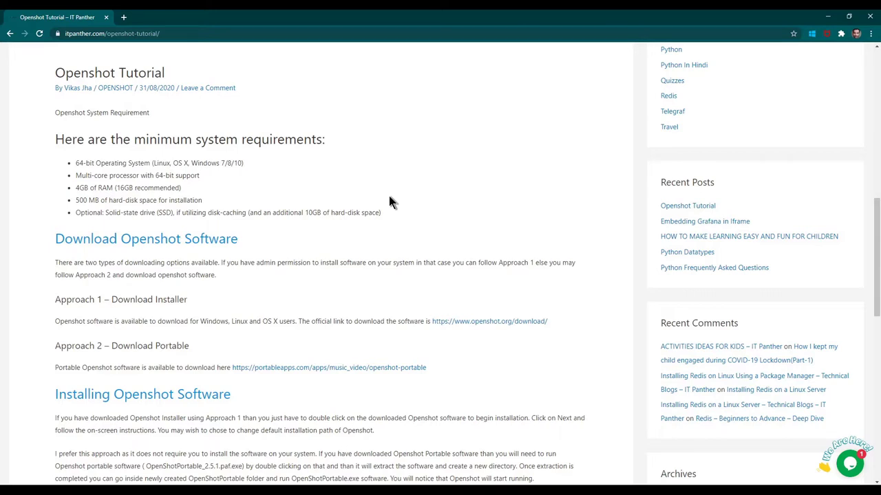
# Step: Review the minimum system requirements list in the Openshot tutorial, highlighting the full list and the RAM requirement
pyautogui.moveTo(383, 212); pyautogui.dragTo(65, 163)
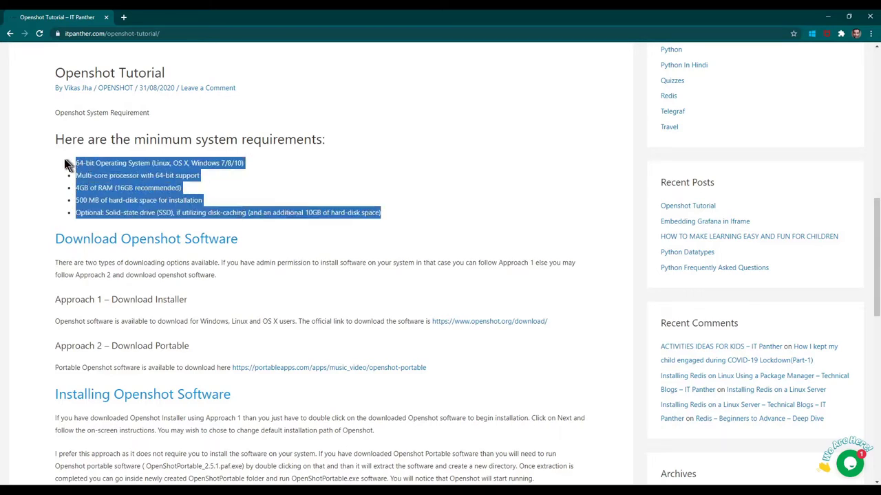
pyautogui.click(184, 175)
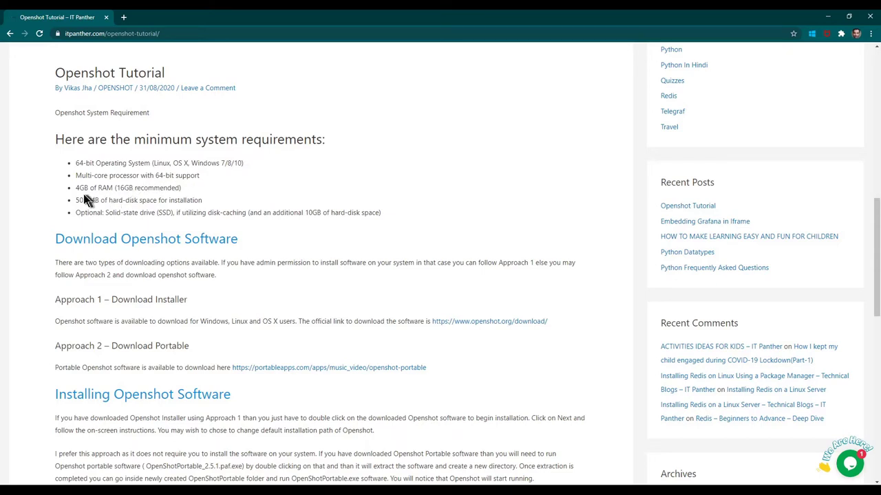
pyautogui.moveTo(76, 188); pyautogui.dragTo(197, 196)
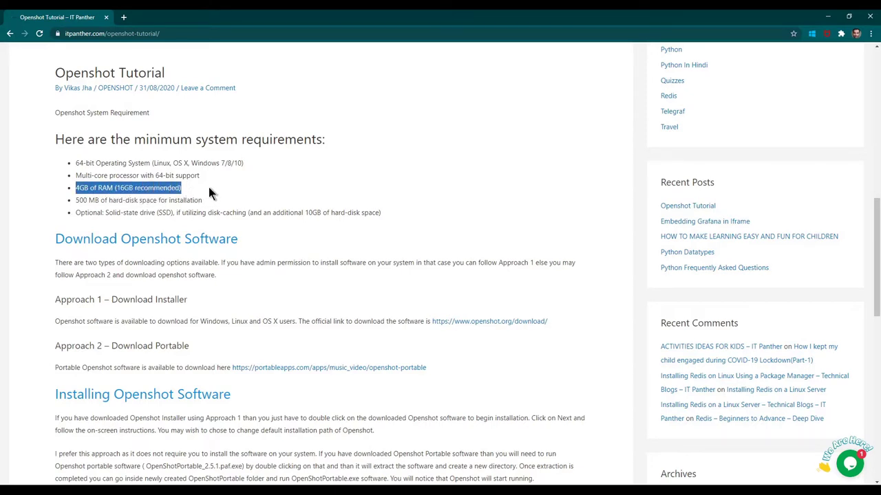
pyautogui.click(209, 189)
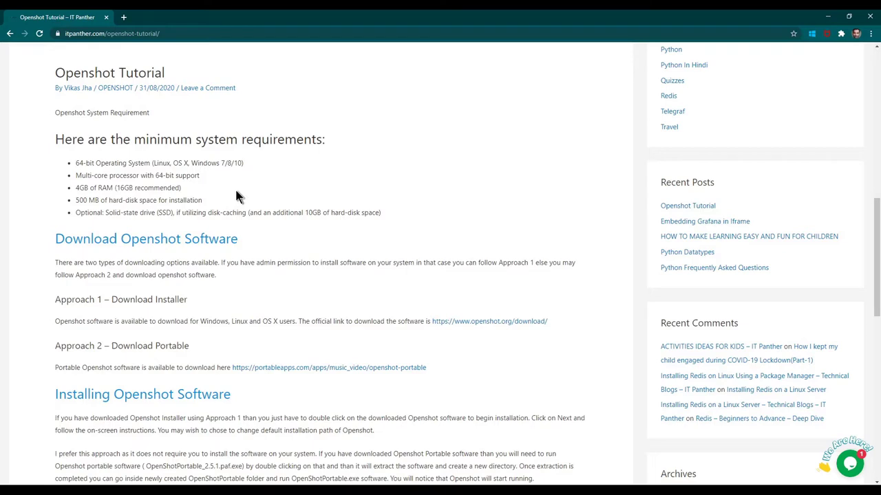
# Step: Open the tutorial's official openshot.org download link in a new tab and look over the installer download options
pyautogui.scroll(-1, 317, 187)
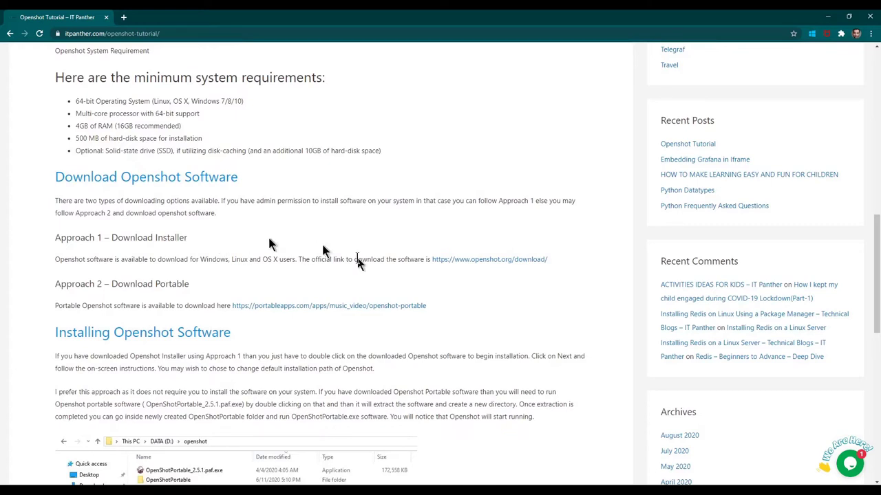
pyautogui.keyDown('ctrl'); pyautogui.click(498, 260); pyautogui.keyUp('ctrl')
pyautogui.click(174, 16)
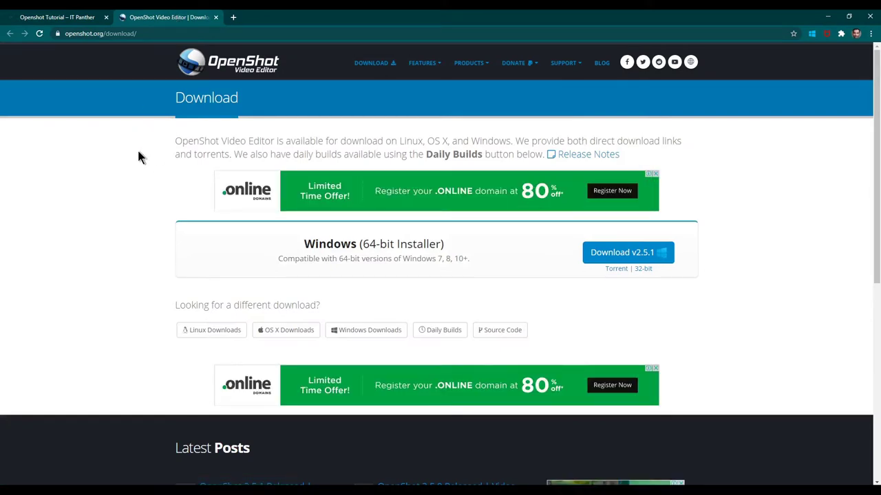
pyautogui.scroll(-1, 137, 157)
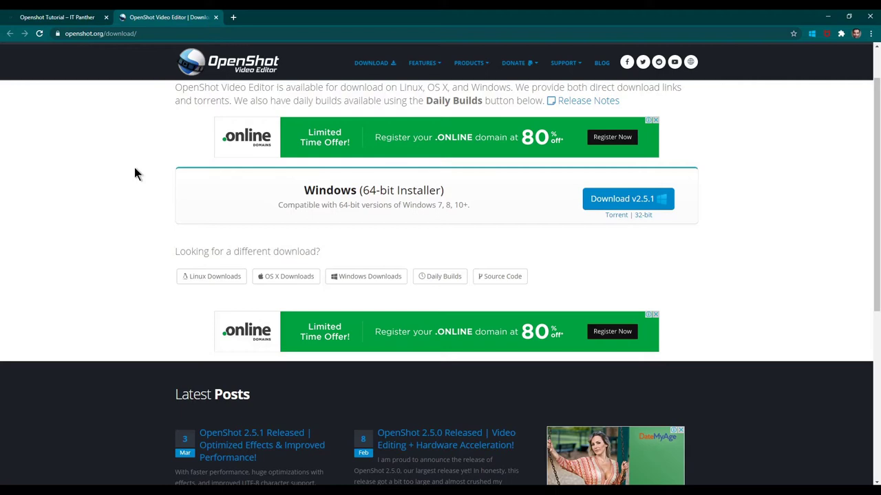
# Step: Return to the tutorial and open the Approach 2 portableapps.com link for OpenShot Portable in a new tab
pyautogui.click(87, 15)
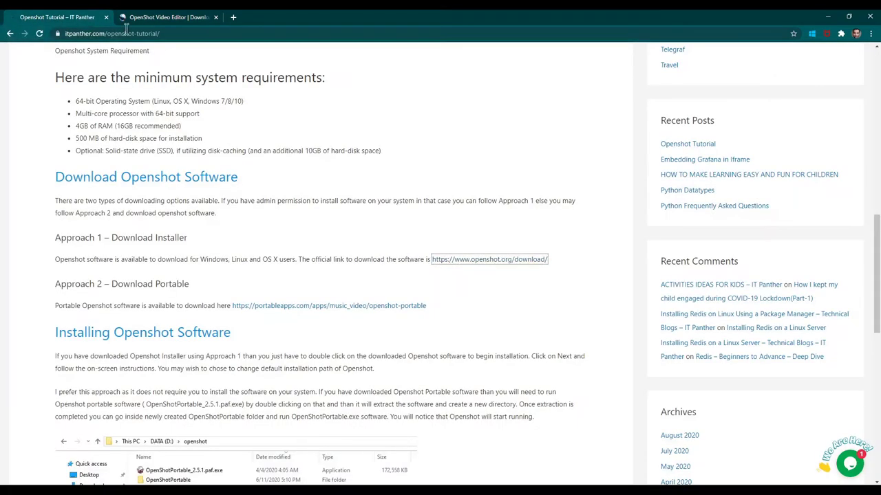
pyautogui.scroll(-1, 344, 149)
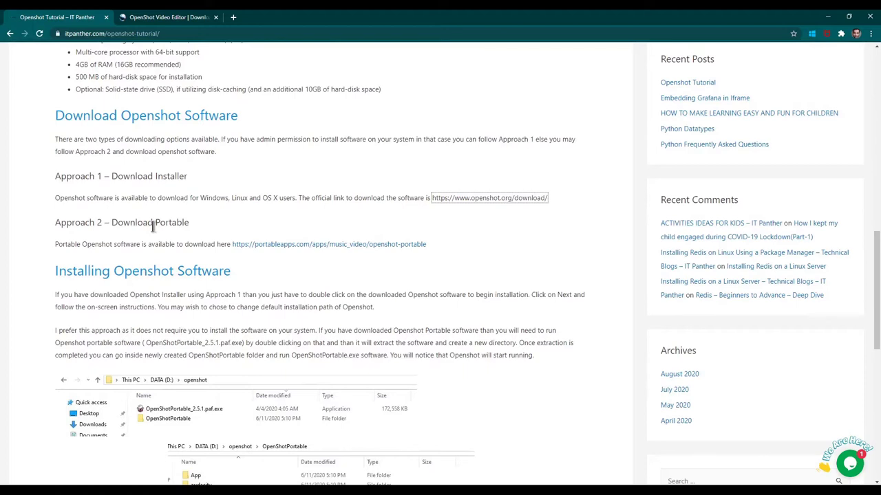
pyautogui.moveTo(112, 225); pyautogui.dragTo(147, 224)
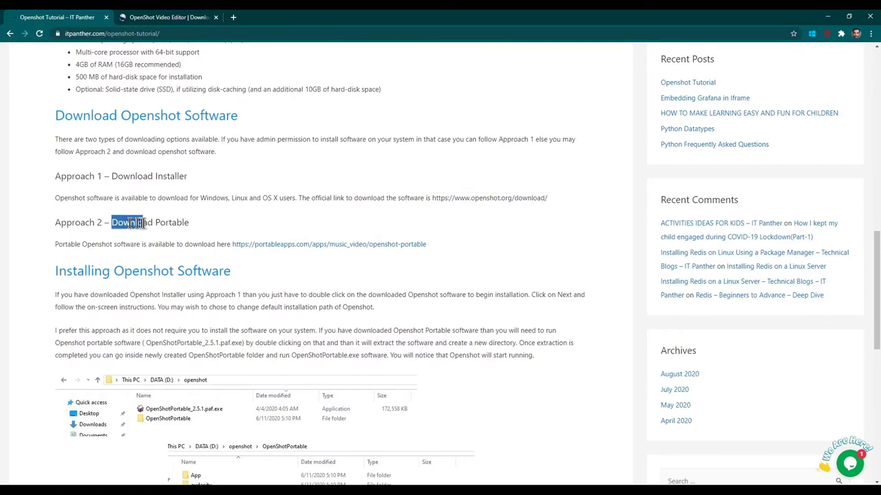
pyautogui.click(156, 246)
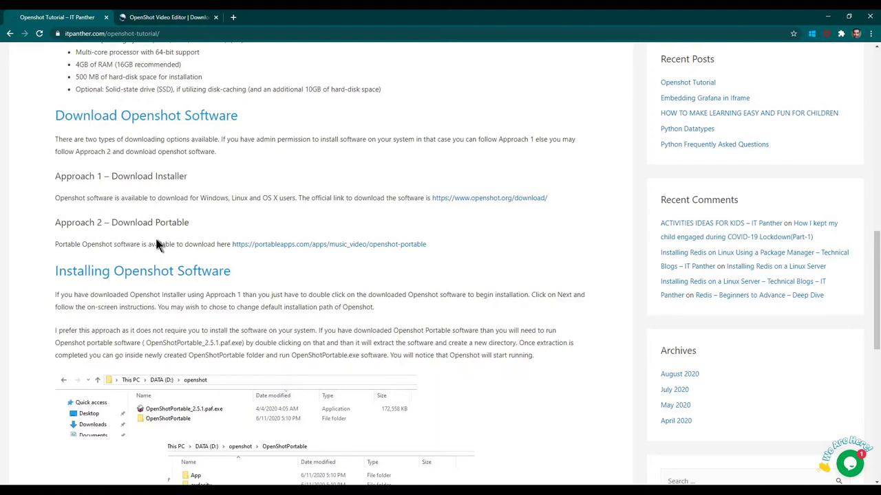
pyautogui.moveTo(113, 223); pyautogui.dragTo(157, 223)
pyautogui.click(157, 223)
pyautogui.keyDown('ctrl'); pyautogui.click(328, 248); pyautogui.keyUp('ctrl')
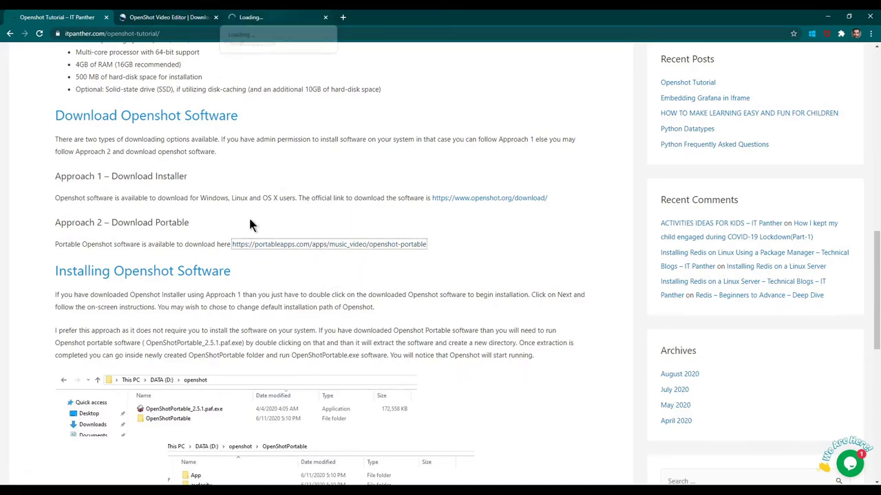
pyautogui.click(283, 19)
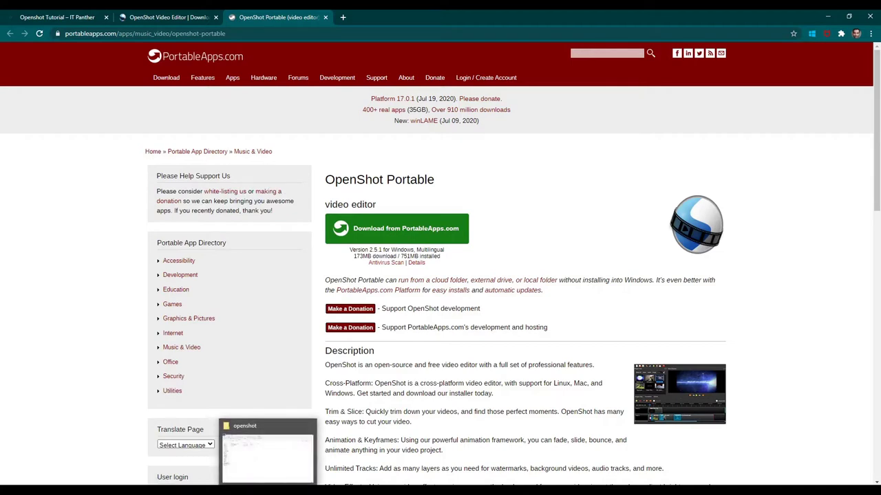
# Step: Switch to the openshot folder in File Explorer and try to run OpenShotPortable_2.5.1.paf.exe, cancelling the launch
pyautogui.click(275, 466)
pyautogui.click(187, 110)
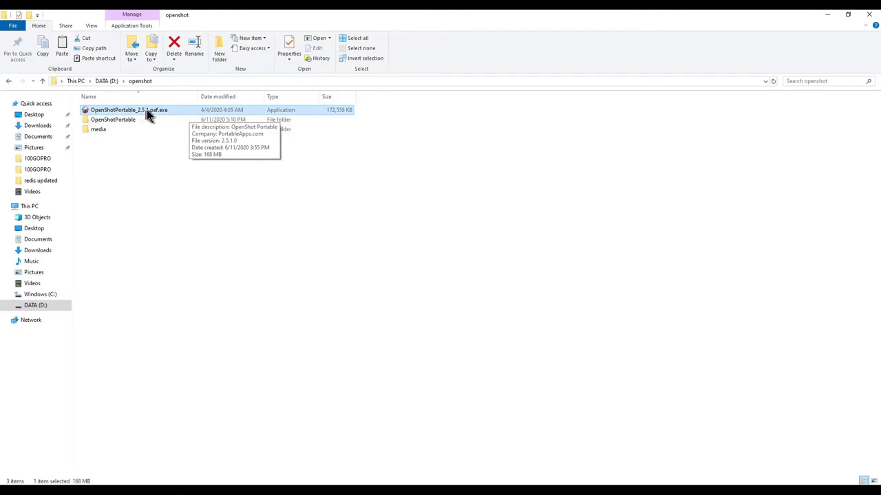
pyautogui.doubleClick(184, 115)
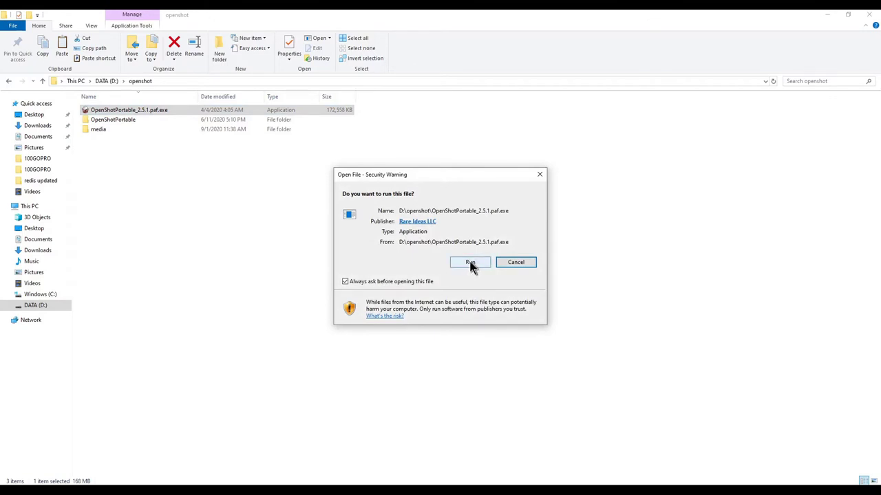
pyautogui.click(512, 262)
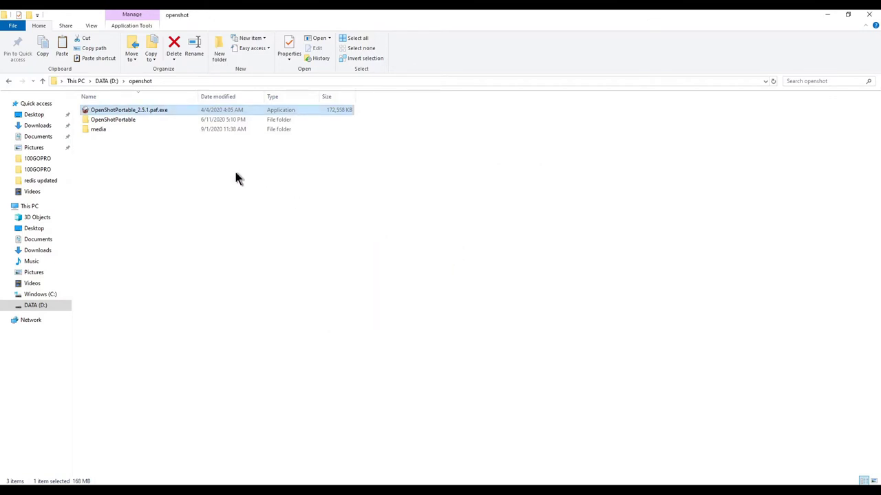
# Step: Open the extracted OpenShotPortable folder and launch OpenShotPortable.exe
pyautogui.click(152, 119)
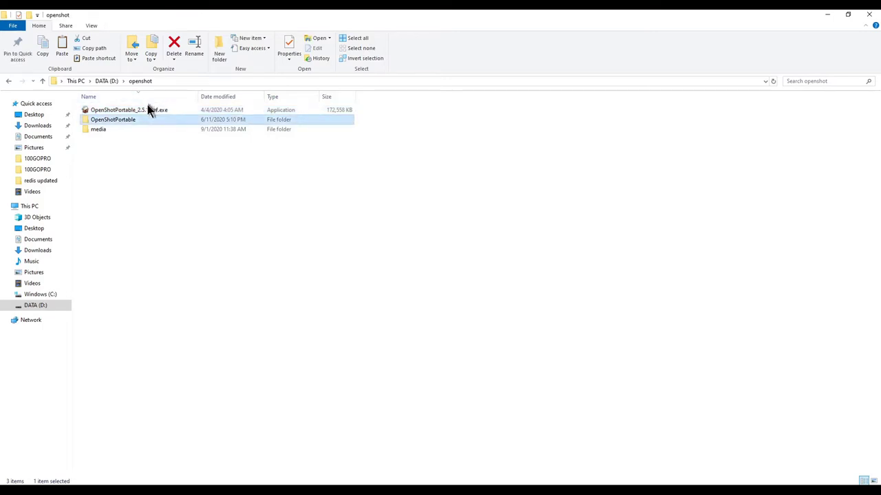
pyautogui.click(138, 110)
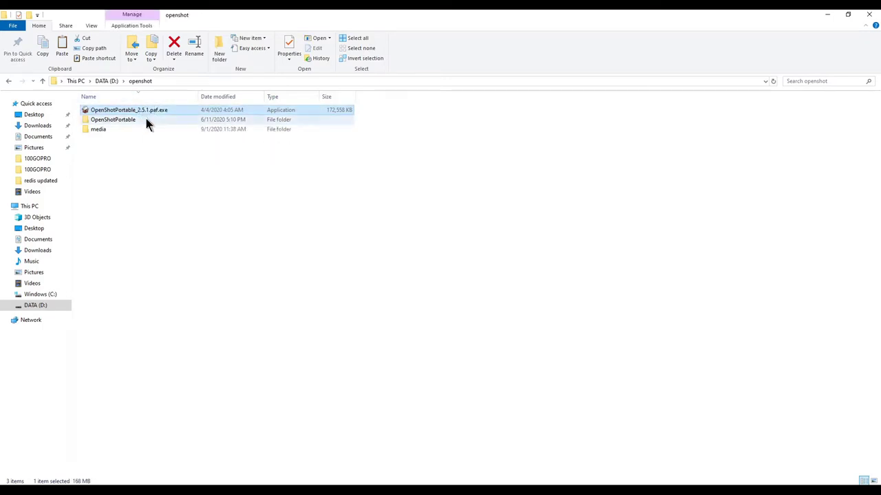
pyautogui.click(146, 119)
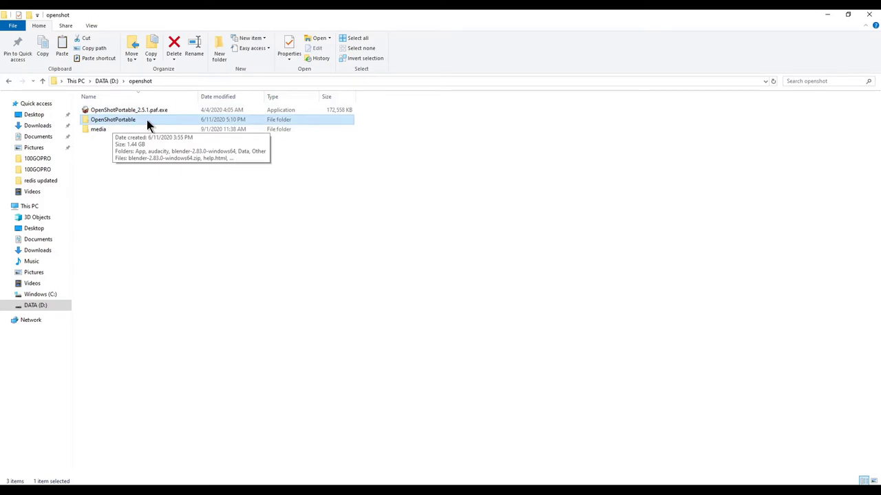
pyautogui.click(144, 109)
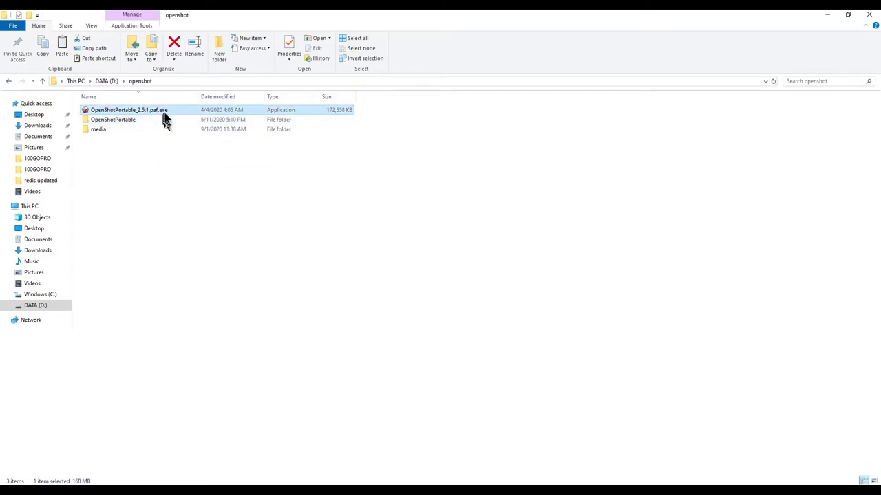
pyautogui.click(147, 120)
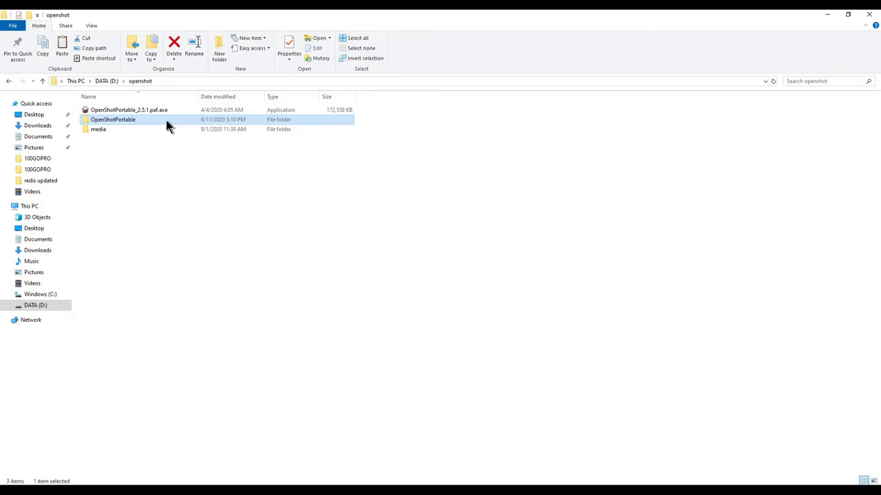
pyautogui.doubleClick(167, 123)
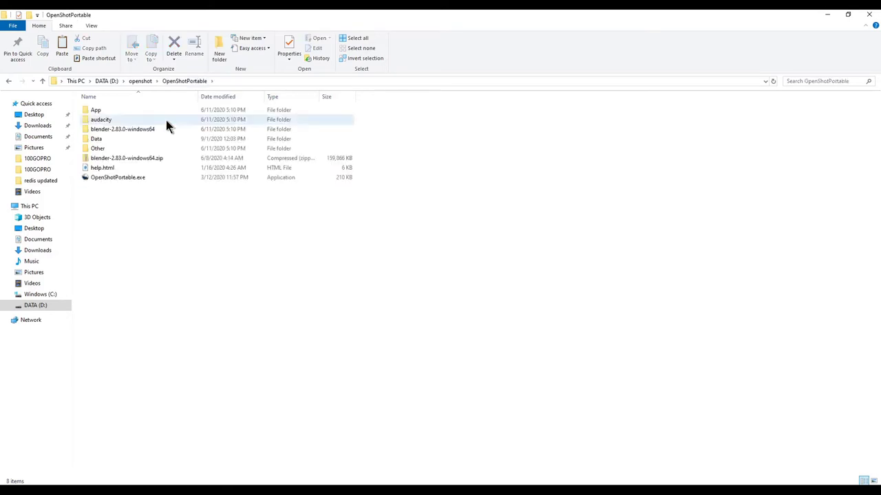
pyautogui.doubleClick(167, 177)
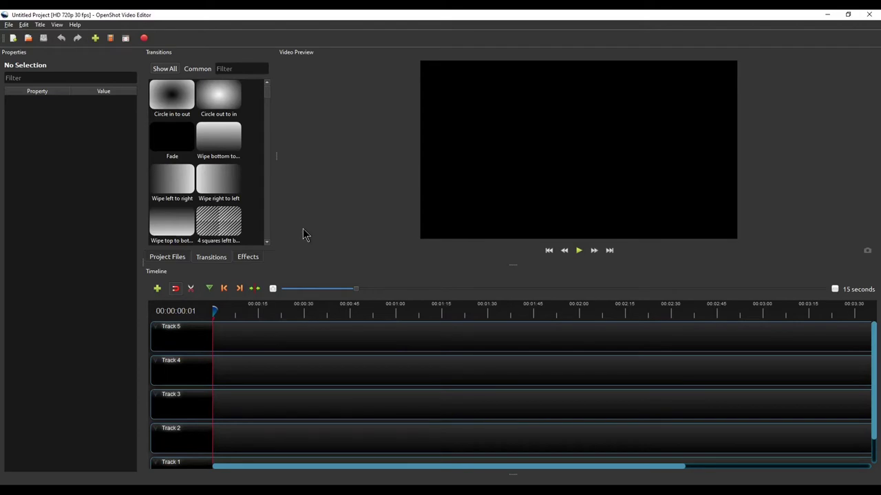
# Step: Look through the application's File to Help commands and its Transitions, Effects and Project Files views
pyautogui.click(178, 257)
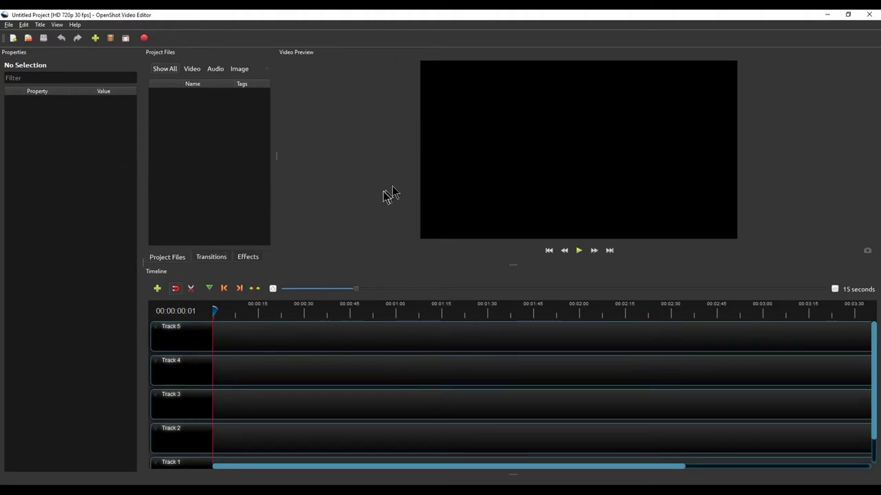
pyautogui.click(9, 26)
pyautogui.moveTo(72, 28)
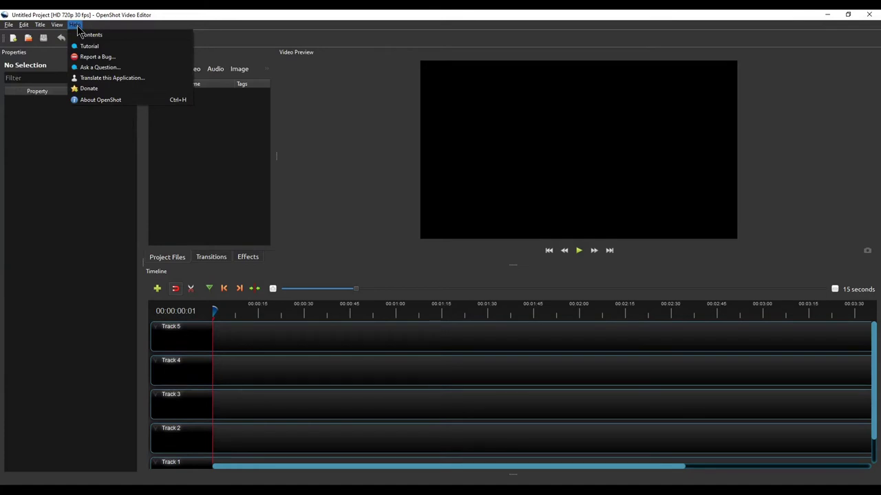
pyautogui.click(60, 166)
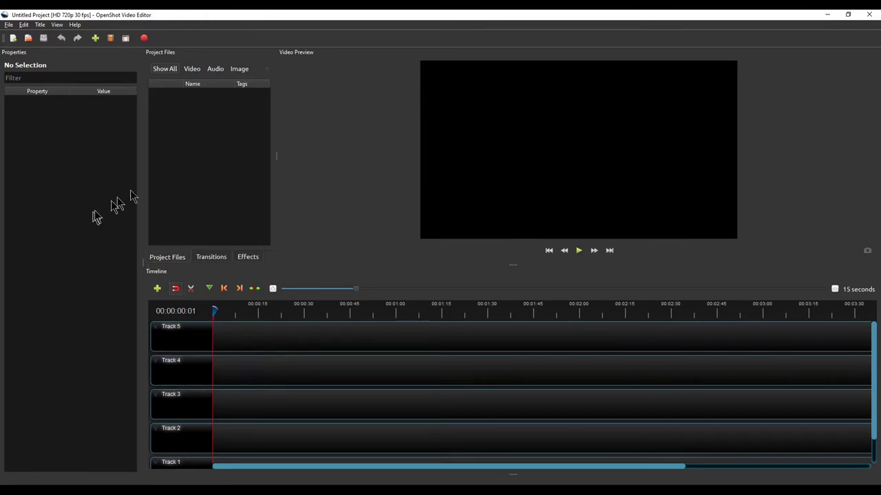
pyautogui.click(212, 258)
pyautogui.click(249, 259)
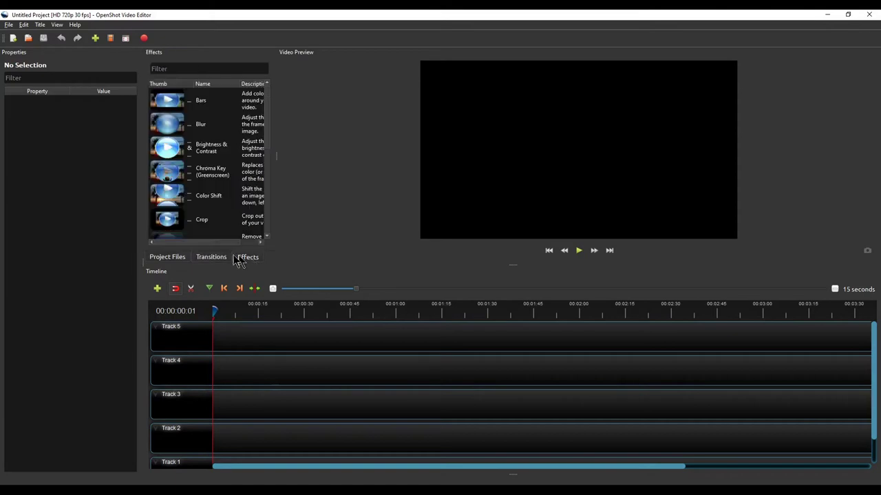
pyautogui.click(171, 260)
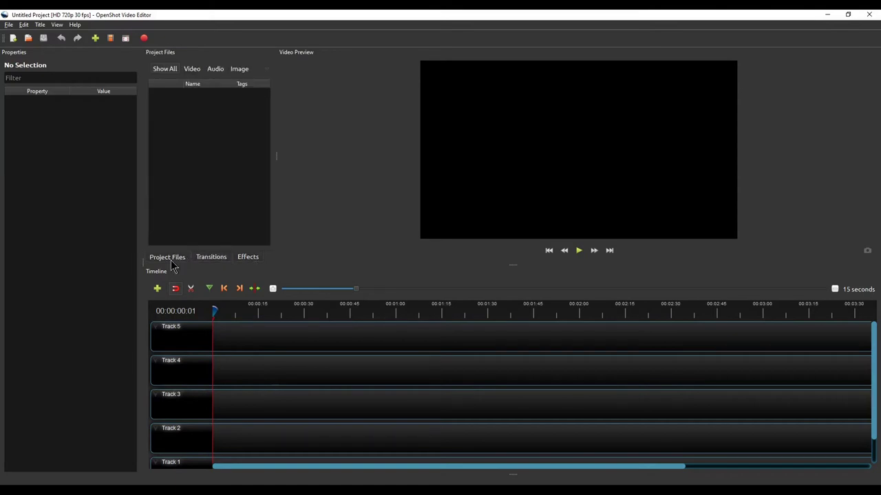
pyautogui.click(219, 259)
pyautogui.click(249, 259)
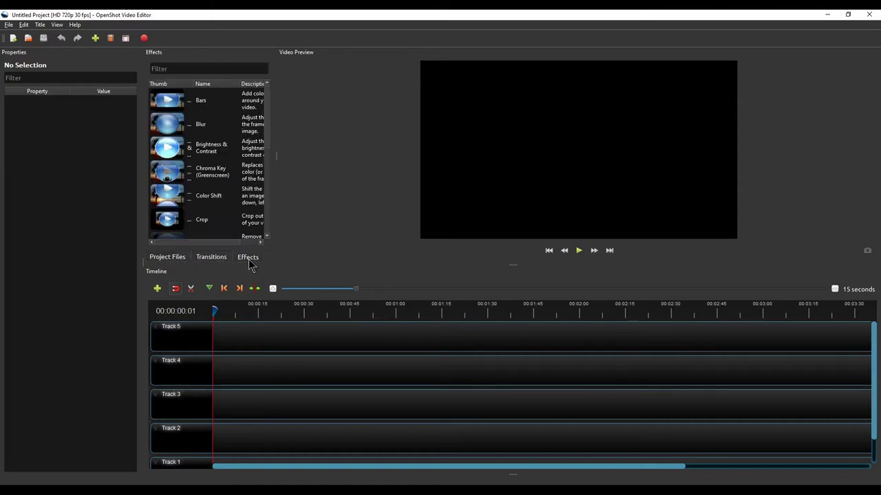
pyautogui.click(177, 262)
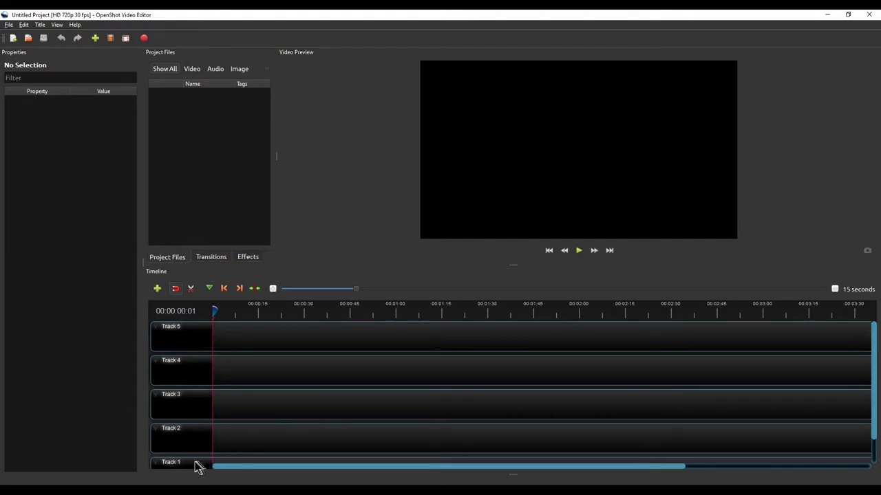
# Step: Remove Track 5 and Track 4 from the timeline
pyautogui.rightClick(200, 342)
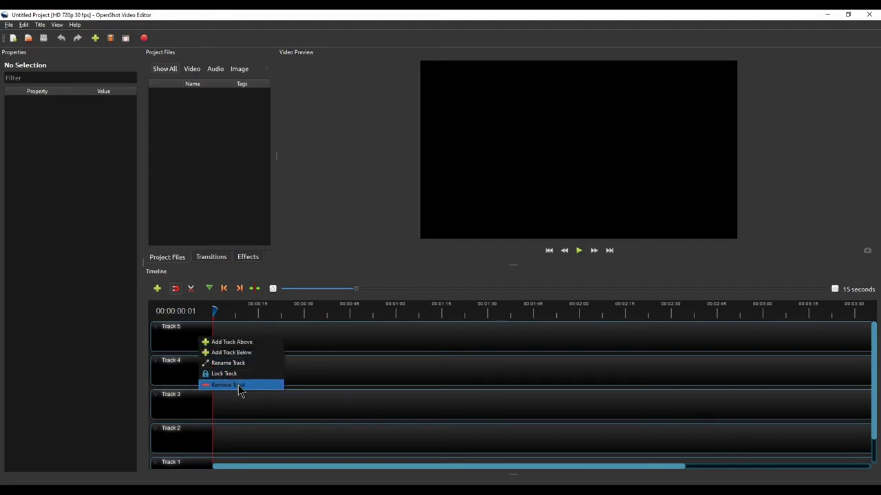
pyautogui.rightClick(173, 340)
pyautogui.rightClick(174, 339)
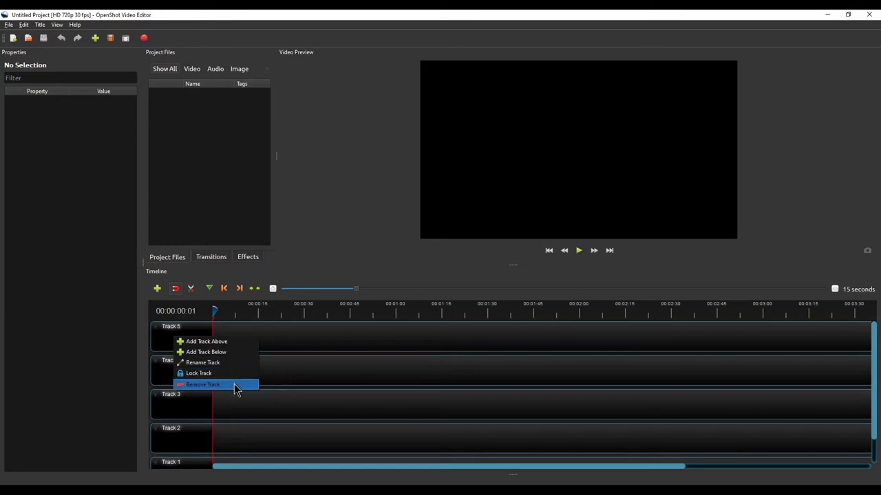
pyautogui.click(238, 386)
pyautogui.rightClick(199, 346)
pyautogui.click(238, 392)
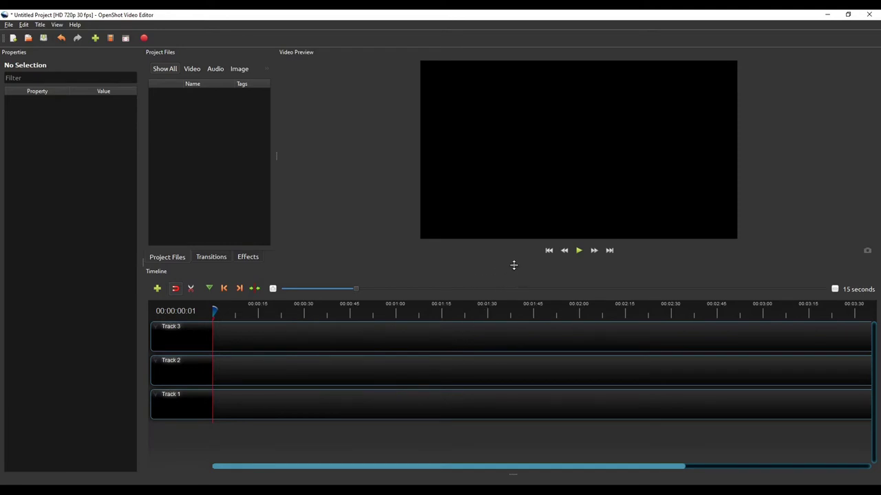
# Step: Switch the layout to Simple View and enlarge the video preview by narrowing the Project Files area
pyautogui.moveTo(514, 265); pyautogui.dragTo(512, 303)
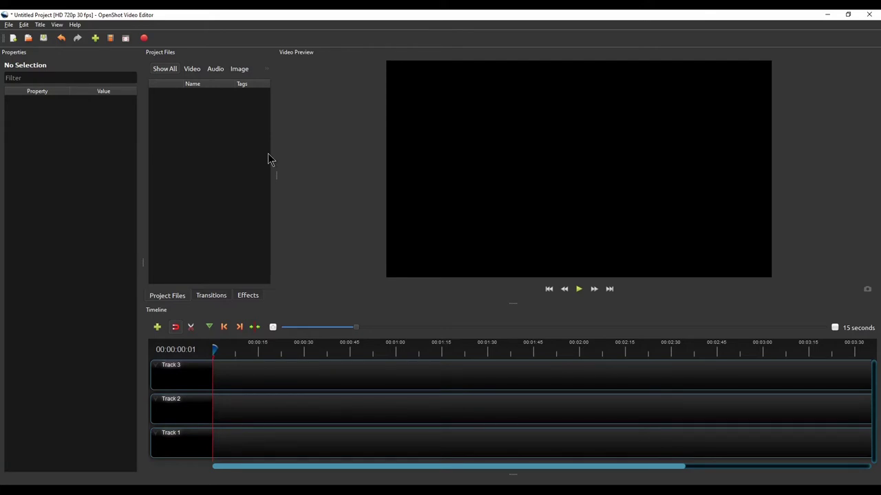
pyautogui.click(58, 26)
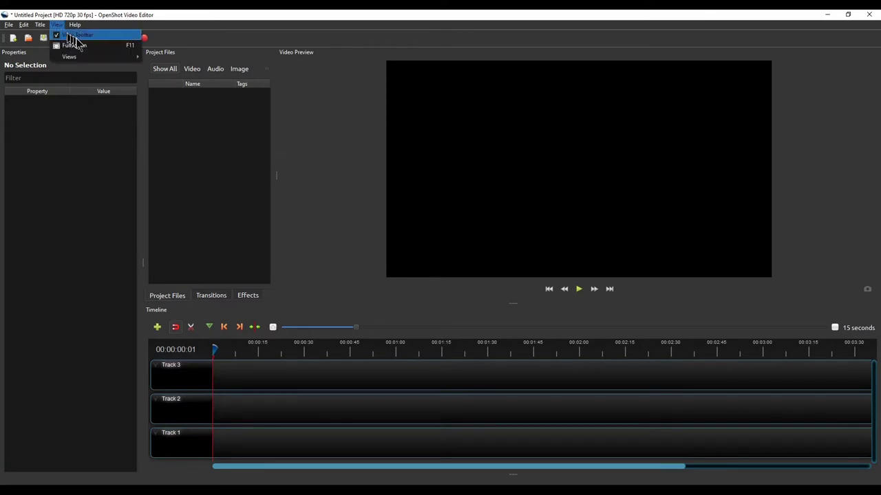
pyautogui.moveTo(121, 57)
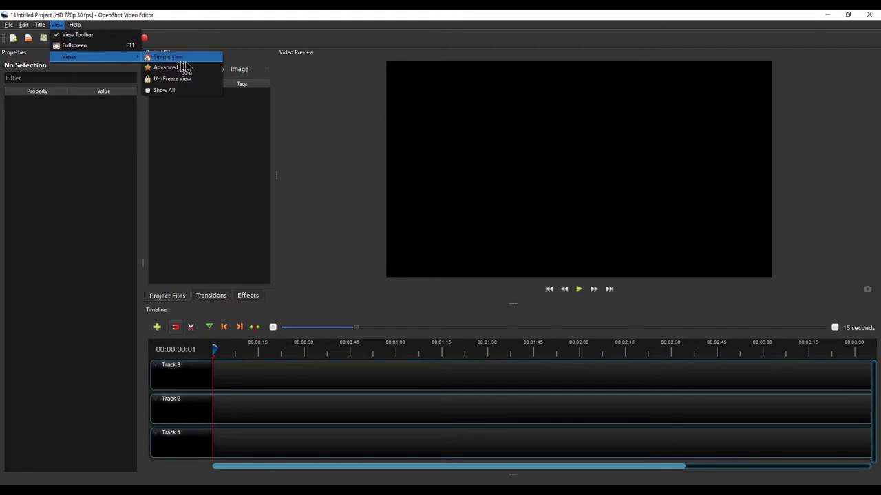
pyautogui.click(203, 60)
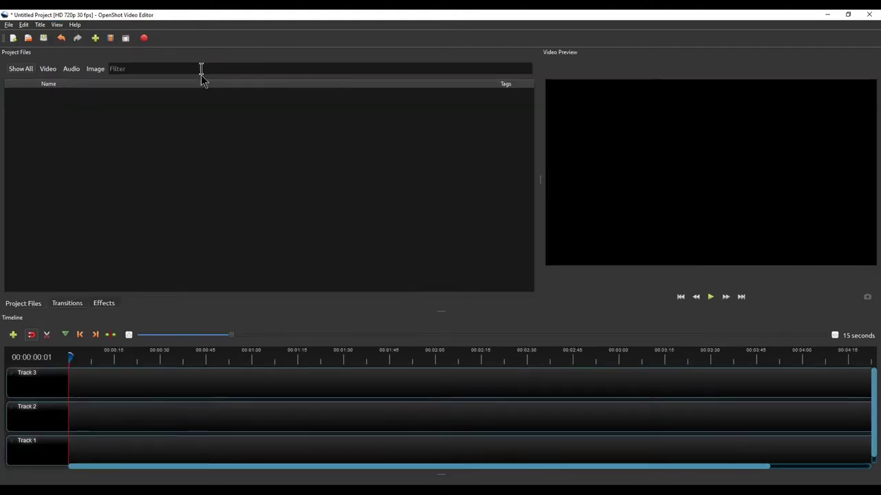
pyautogui.moveTo(540, 180); pyautogui.dragTo(170, 181)
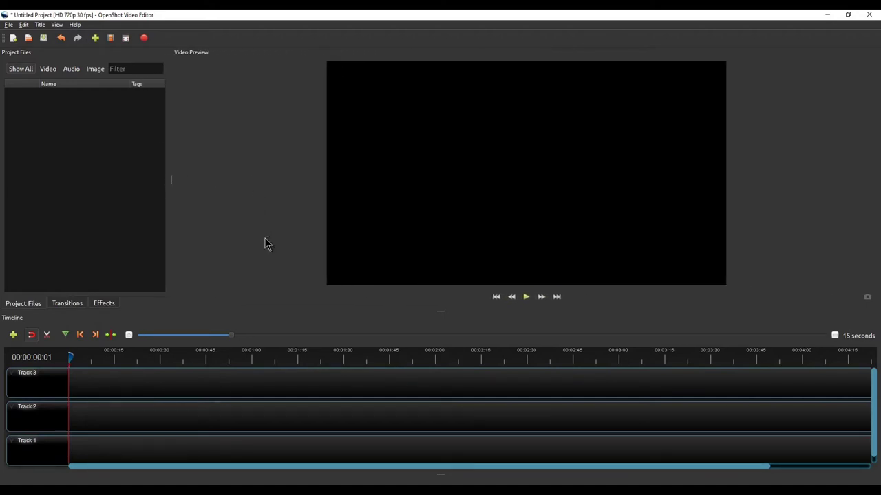
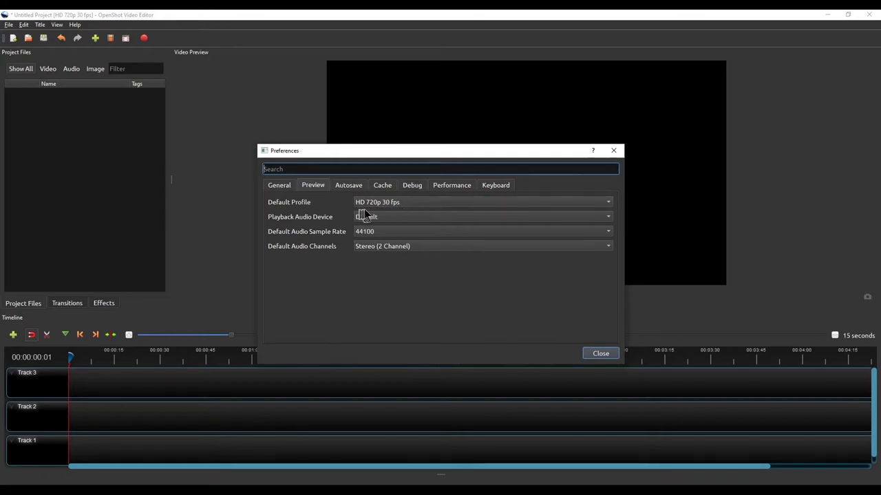
# Step: Set the default profile in the preview preferences to HD 720p 25 fps
pyautogui.click(403, 204)
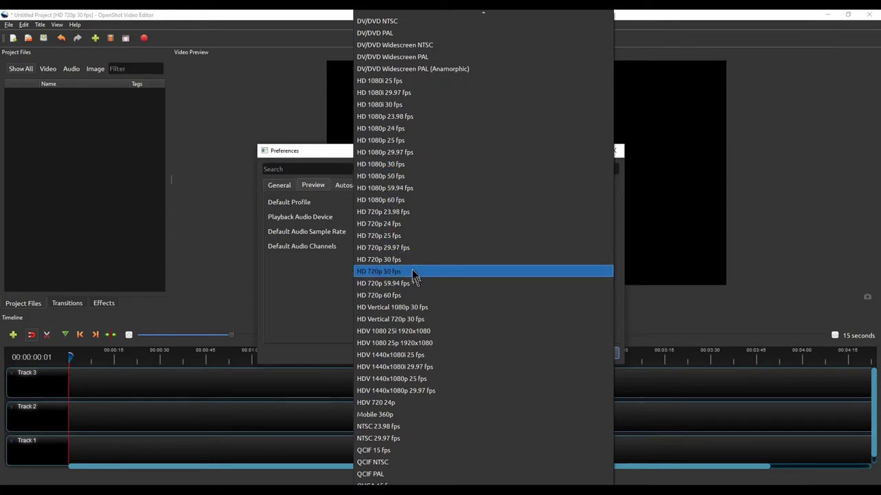
pyautogui.click(413, 236)
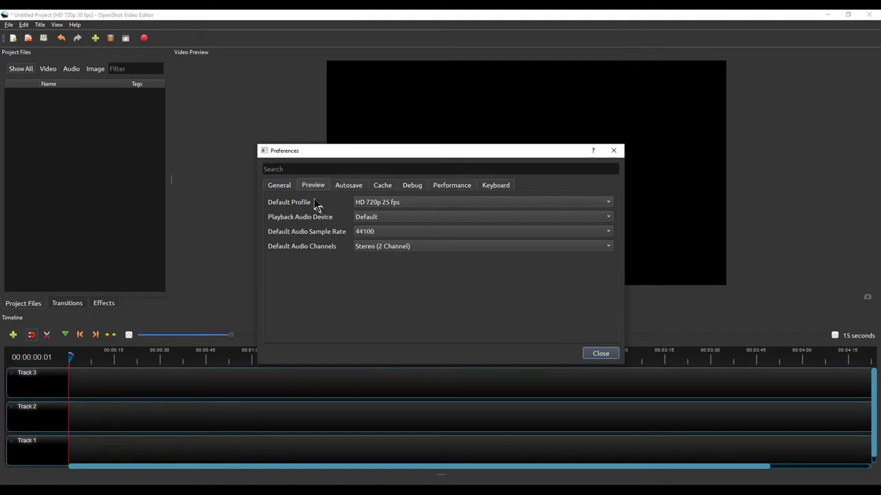
# Step: Set the cache limit to 4097 MB and close the preferences, accepting the restart notice
pyautogui.click(384, 186)
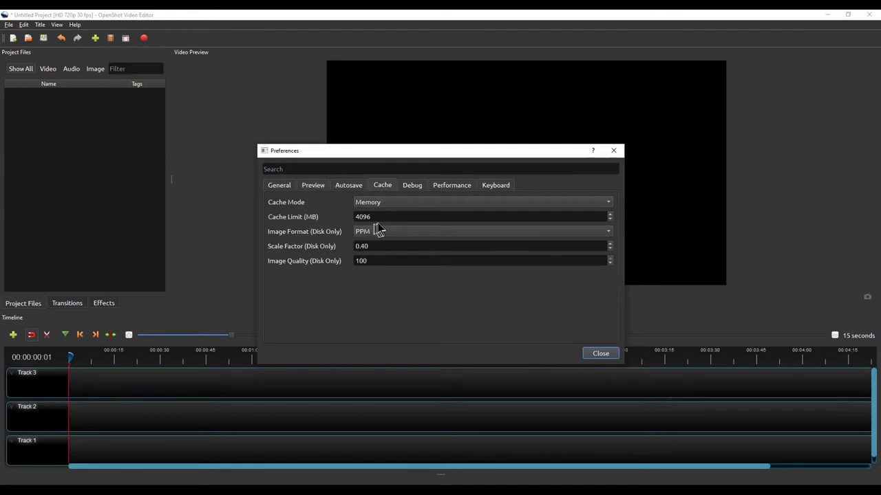
pyautogui.doubleClick(375, 216)
pyautogui.click(395, 218)
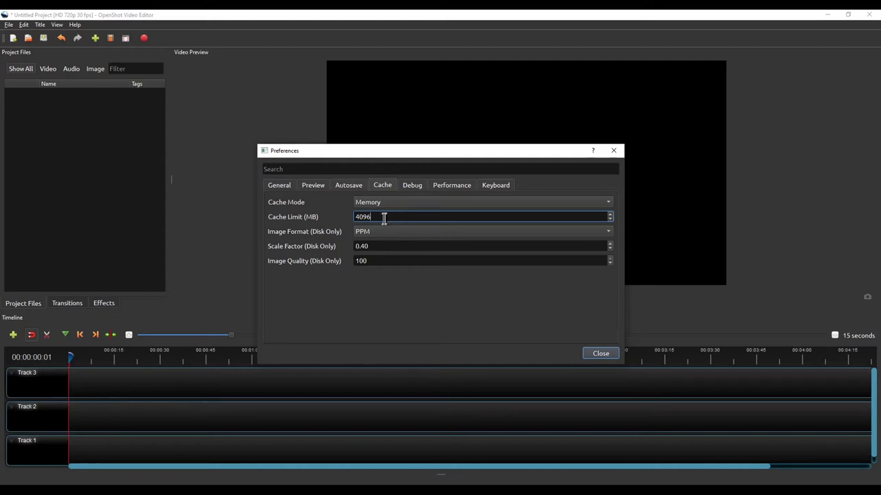
pyautogui.doubleClick(385, 218)
pyautogui.click(389, 217)
pyautogui.moveTo(379, 216); pyautogui.dragTo(349, 224)
pyautogui.click(383, 217)
pyautogui.press('BackSpace')
pyautogui.write('7')
pyautogui.click(599, 355)
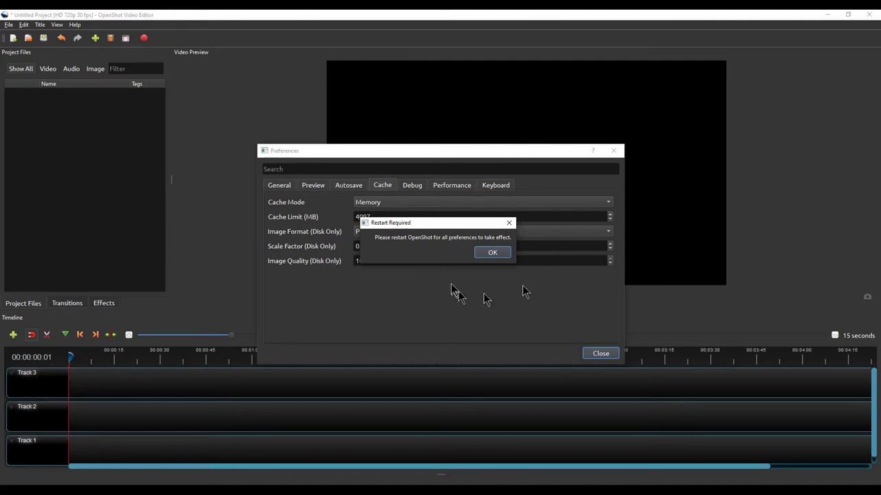
pyautogui.click(490, 254)
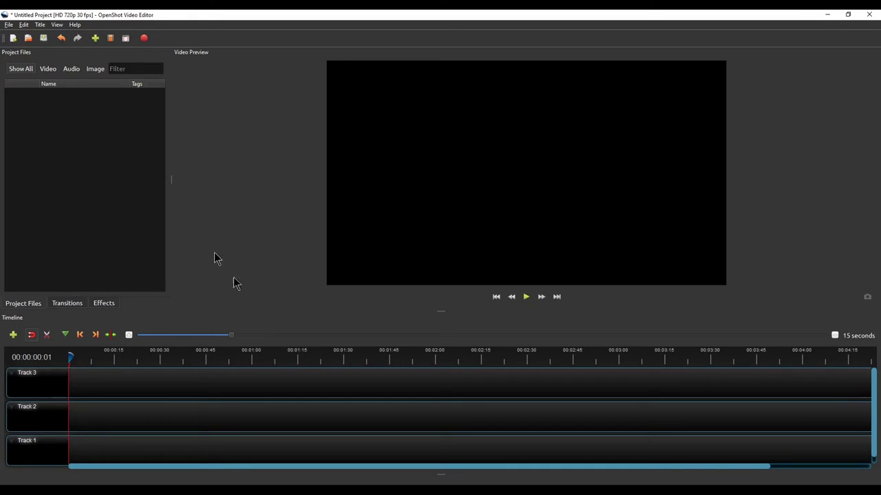
pyautogui.rightClick(102, 126)
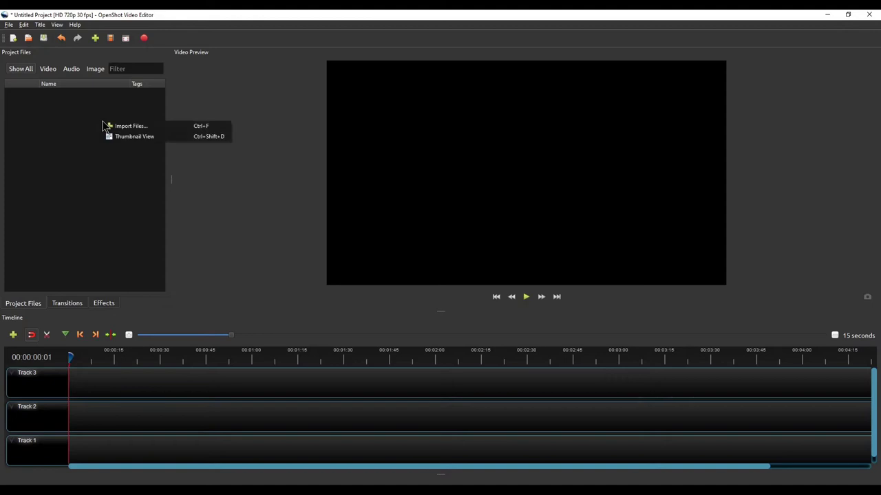
pyautogui.click(174, 126)
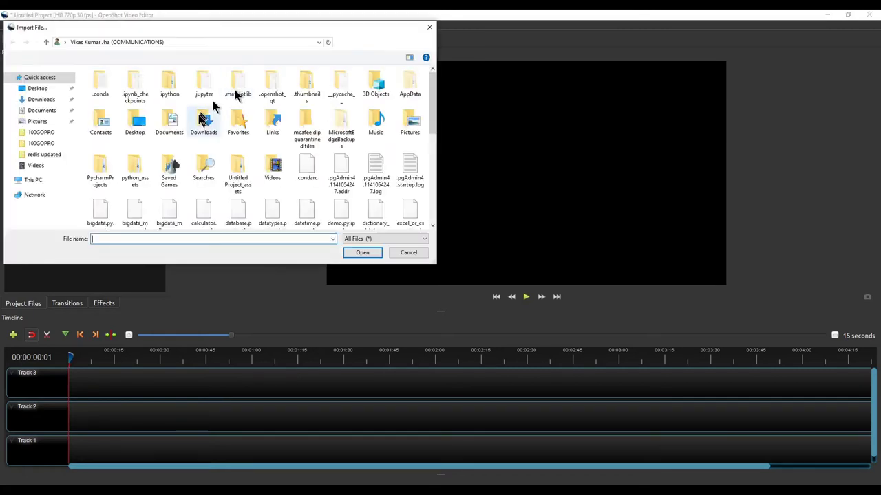
pyautogui.click(429, 29)
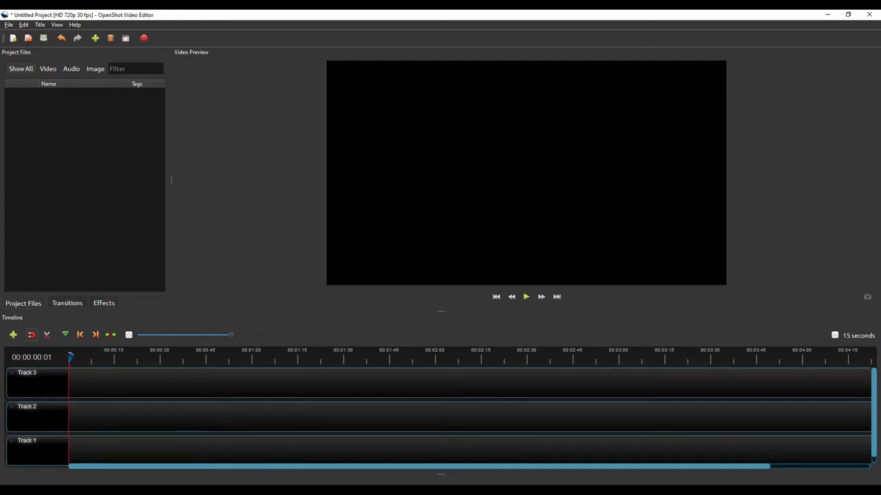
# Step: Switch to File Explorer, open the media folder inside openshot and add all its files to OpenShot's Project Files
pyautogui.hotkey('alt', 'Tab')
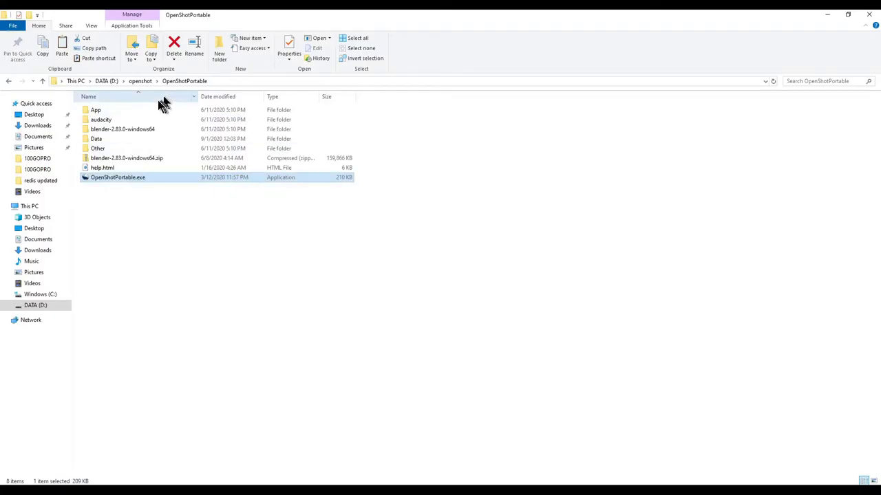
pyautogui.click(141, 81)
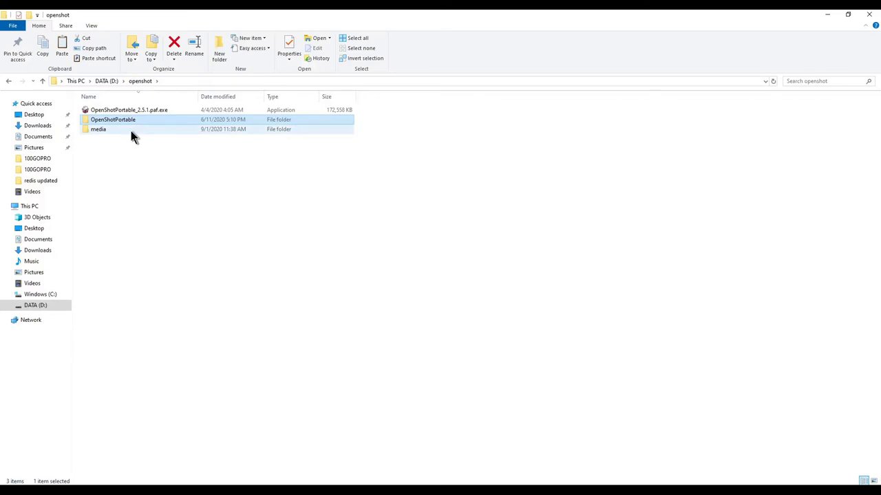
pyautogui.doubleClick(131, 131)
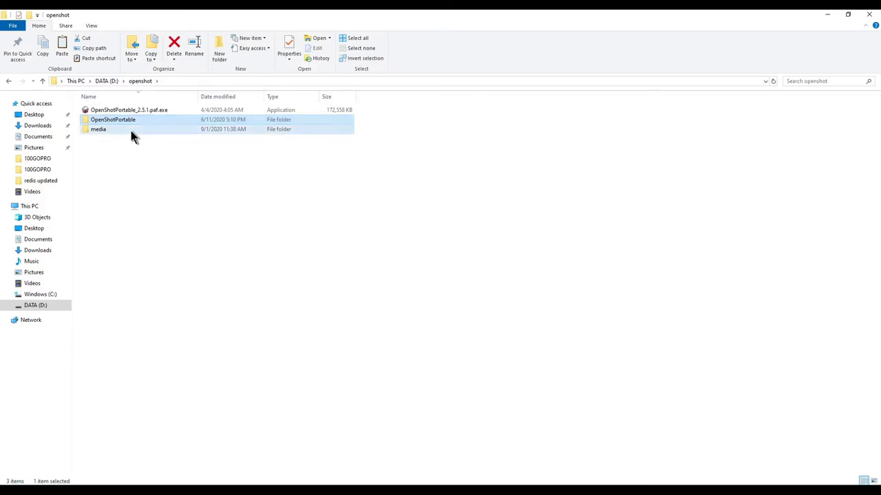
pyautogui.doubleClick(485, 16)
pyautogui.hotkey('ctrl', 'a')
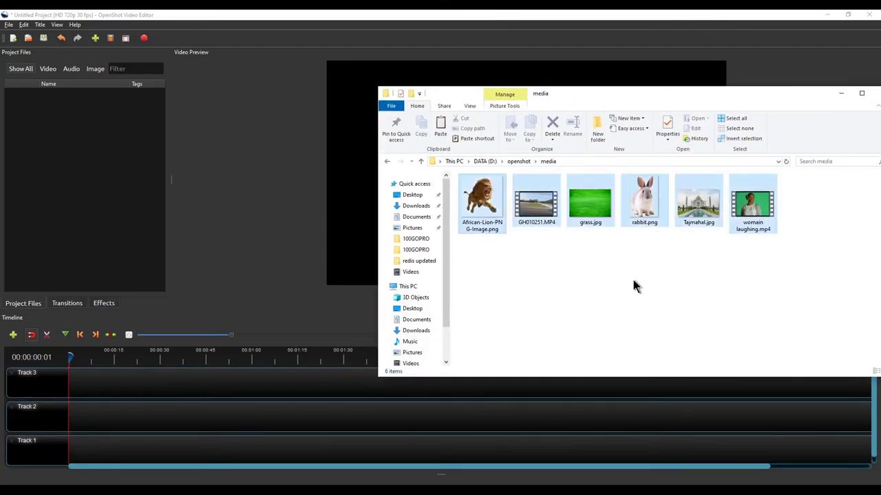
pyautogui.moveTo(512, 207); pyautogui.dragTo(64, 163)
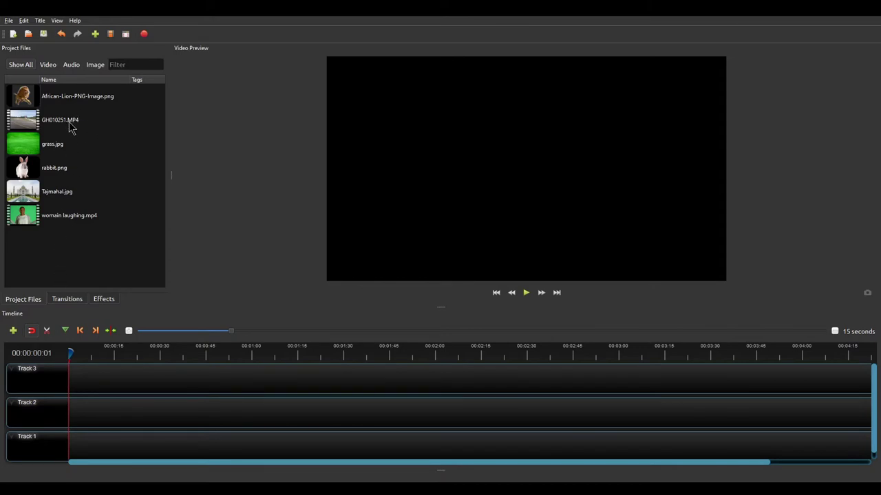
# Step: Place all the project files together on Track 3, one after another from the start of the timeline
pyautogui.click(83, 226)
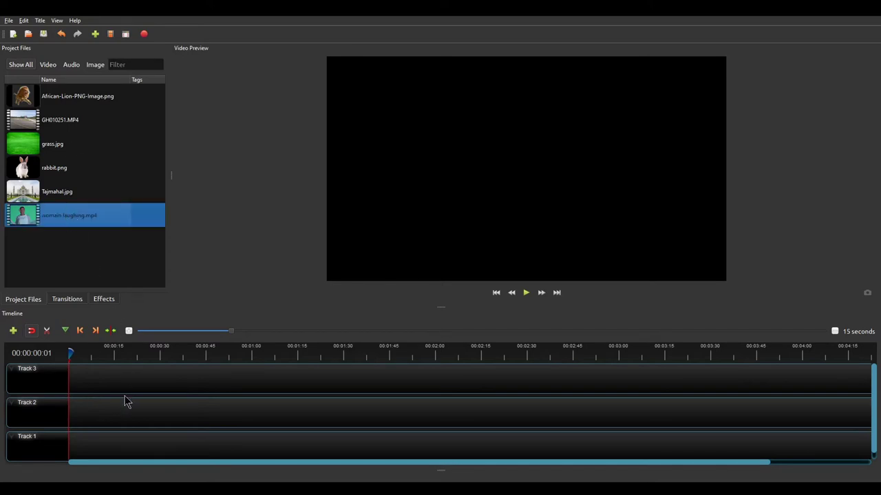
pyautogui.click(95, 261)
pyautogui.hotkey('ctrl', 'a')
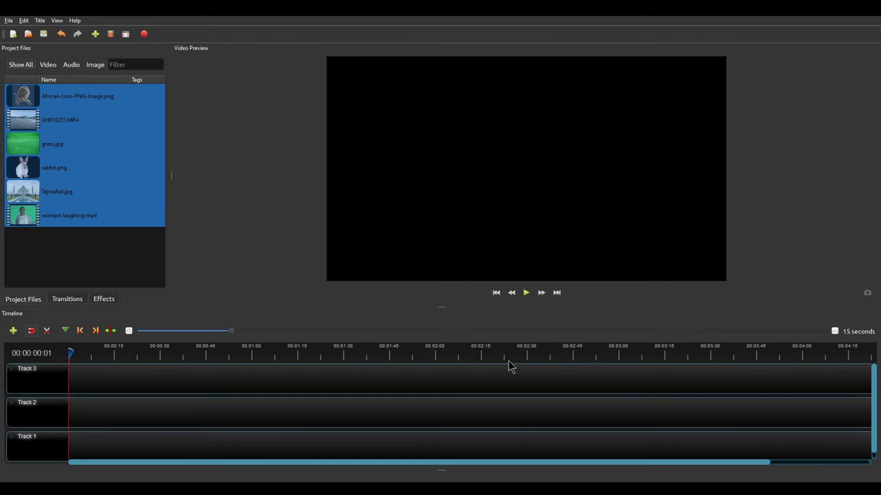
pyautogui.moveTo(509, 366); pyautogui.dragTo(305, 386)
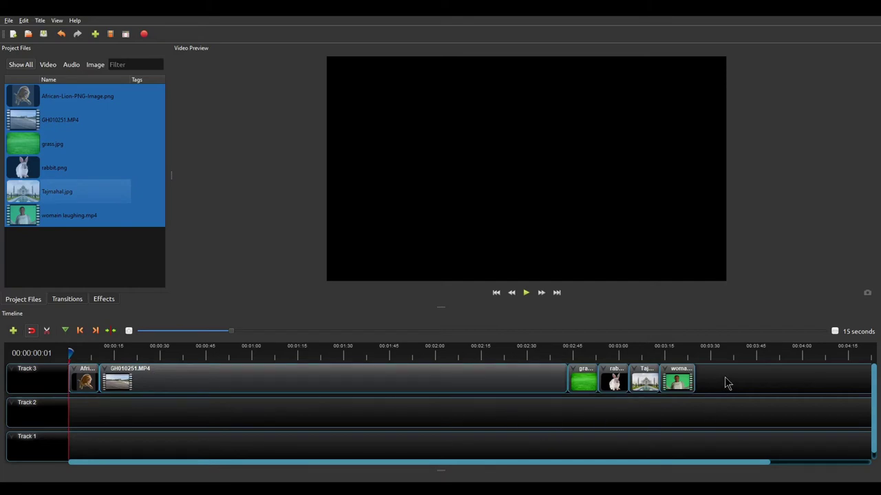
# Step: Place only grass.jpg at the start of Track 1
pyautogui.click(151, 261)
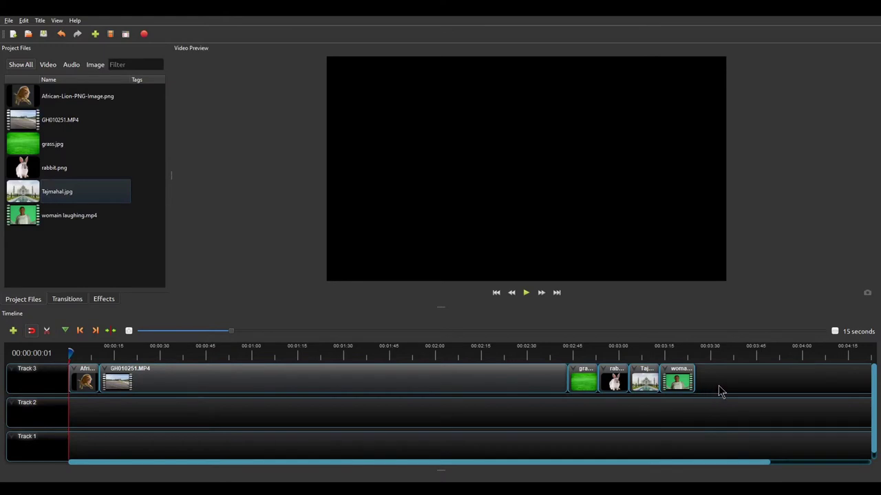
pyautogui.click(66, 153)
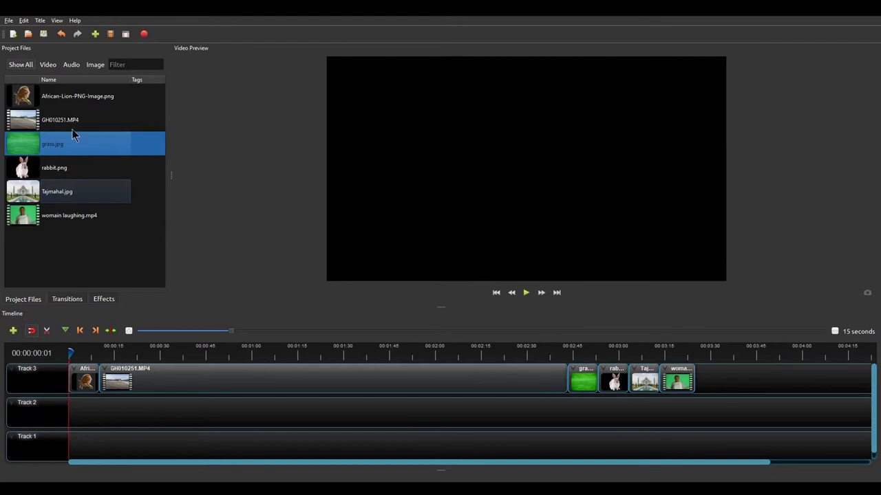
pyautogui.moveTo(65, 151); pyautogui.dragTo(68, 439)
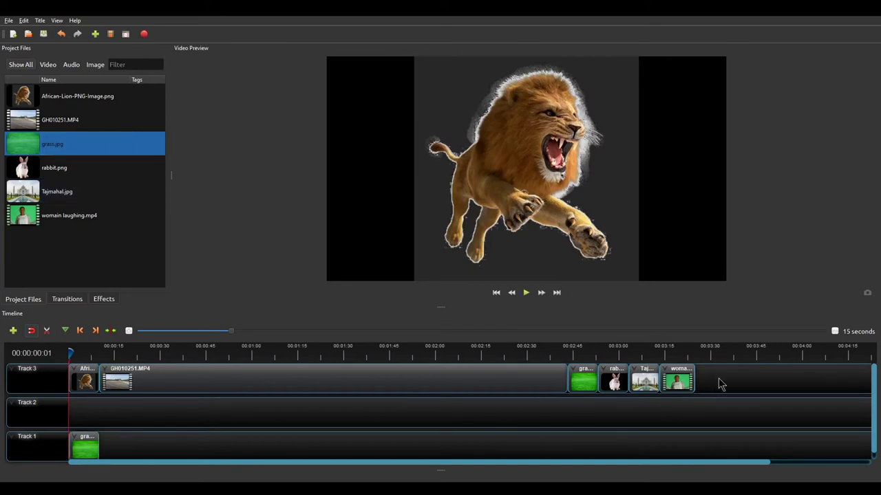
# Step: Delete all the clips on Track 3, keeping the grass clip on Track 1
pyautogui.moveTo(725, 375); pyautogui.dragTo(71, 404)
pyautogui.click(262, 425)
pyautogui.moveTo(719, 382); pyautogui.dragTo(70, 382)
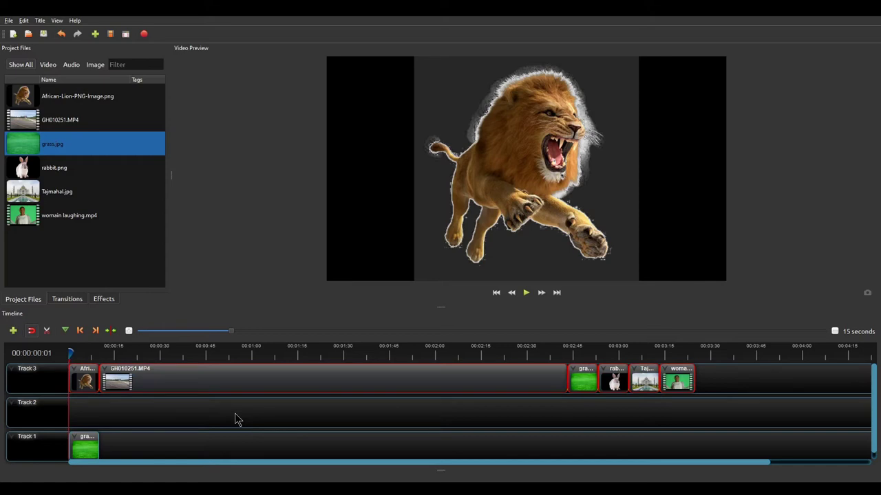
pyautogui.press('Delete')
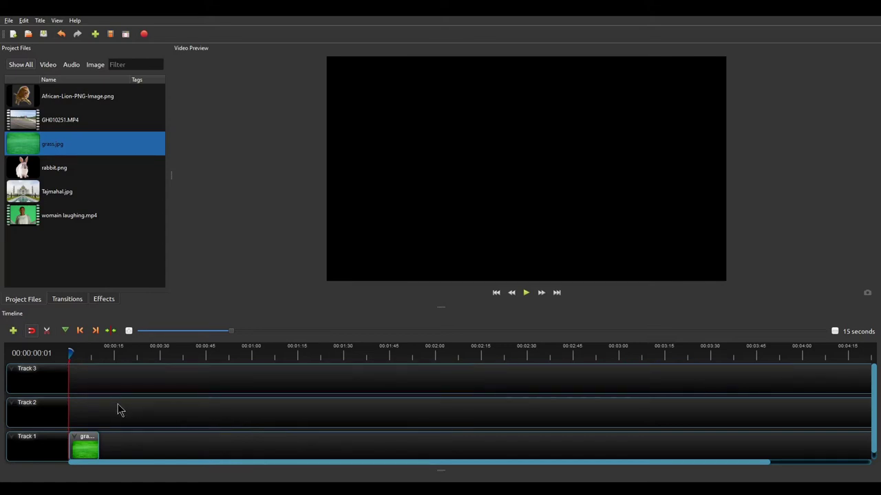
# Step: Place rabbit.png at the start of Track 2, directly above the grass clip
pyautogui.click(95, 433)
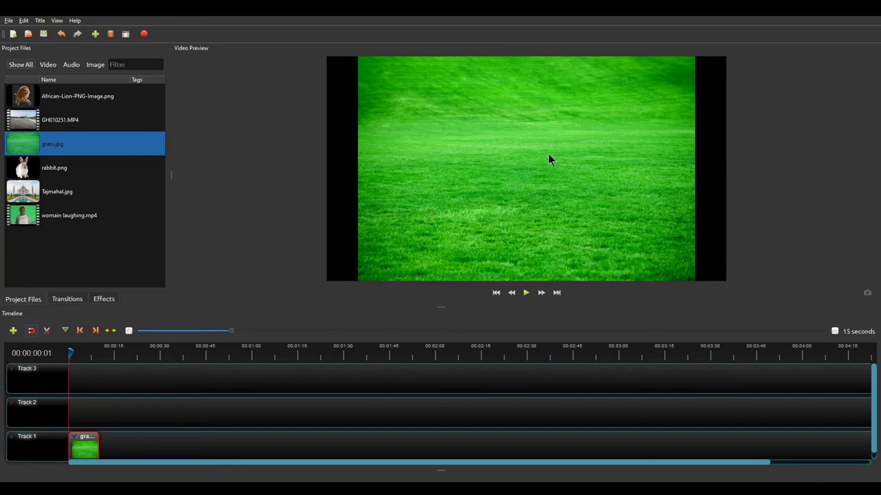
pyautogui.moveTo(72, 172); pyautogui.dragTo(85, 412)
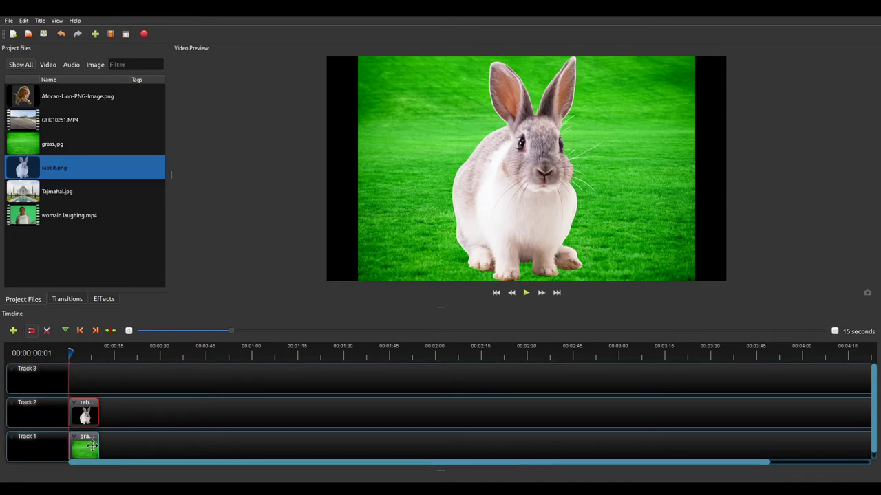
# Step: Try Tajmahal.jpg at the start of Track 3, shift it past the end of the rabbit clip, and delete it
pyautogui.click(72, 197)
pyautogui.moveTo(50, 197); pyautogui.dragTo(95, 387)
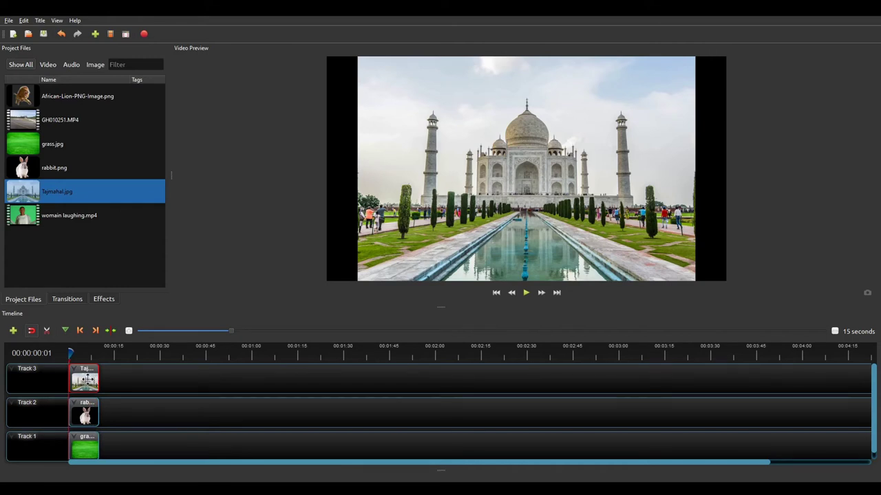
pyautogui.moveTo(88, 378); pyautogui.dragTo(118, 378)
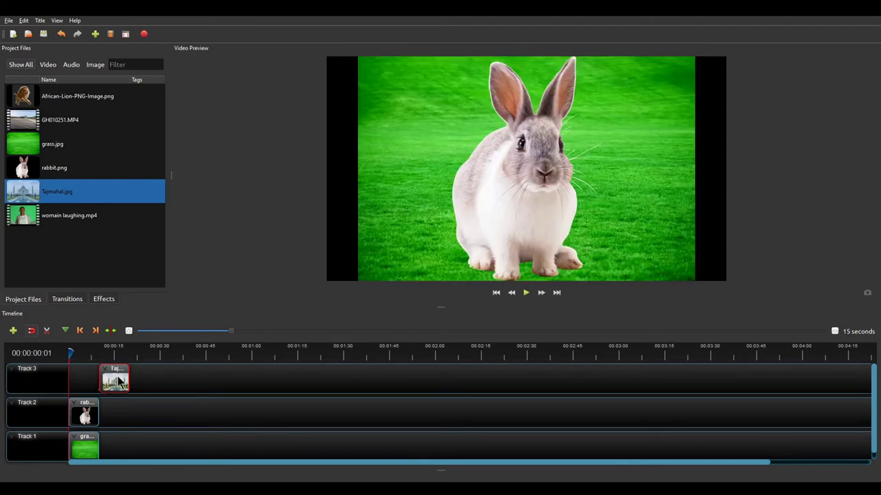
pyautogui.press('Delete')
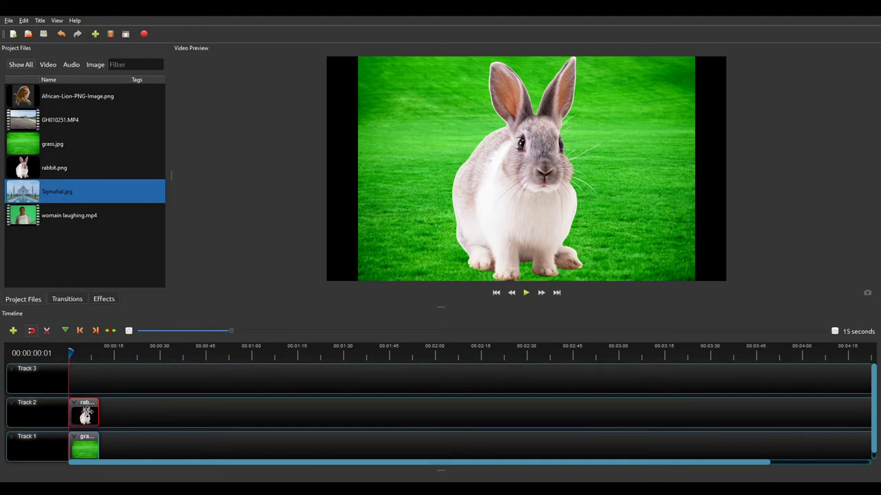
# Step: Move the rabbit clip from Track 2 to Track 1, directly after the grass clip
pyautogui.moveTo(88, 413); pyautogui.dragTo(115, 450)
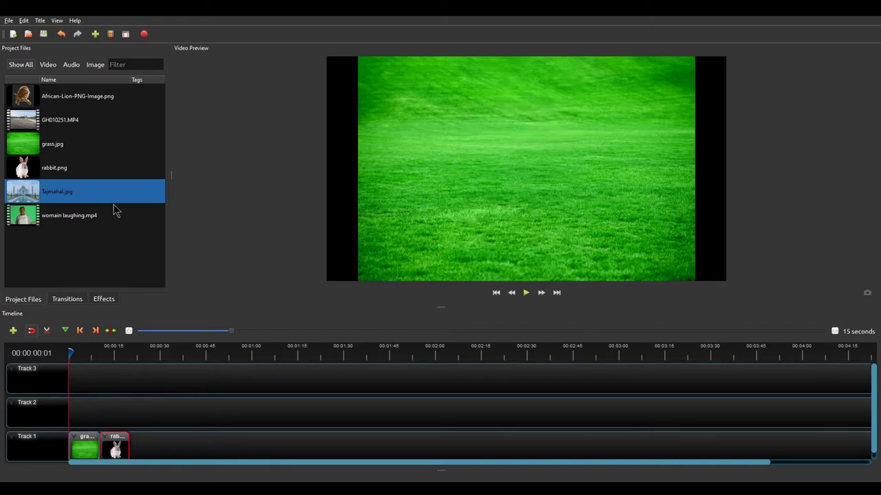
# Step: Add GH010251.MP4 to Track 1 directly after the rabbit clip and play the sequence
pyautogui.click(67, 130)
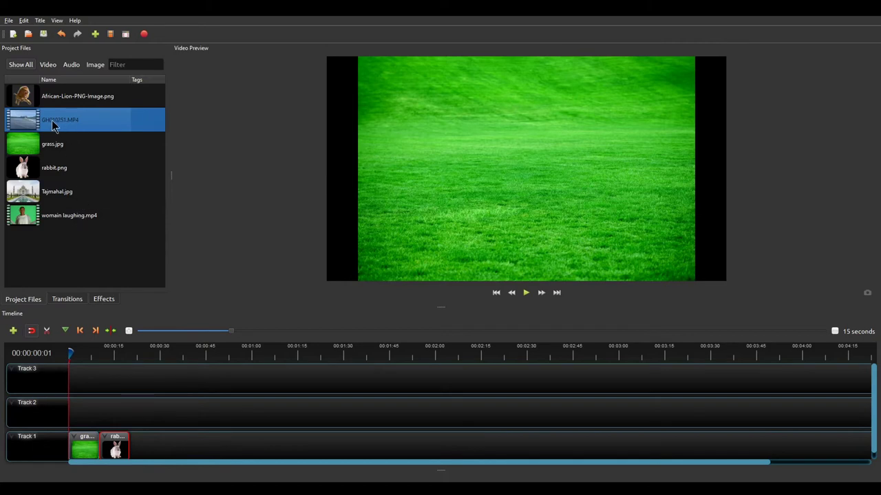
pyautogui.moveTo(49, 120); pyautogui.dragTo(134, 441)
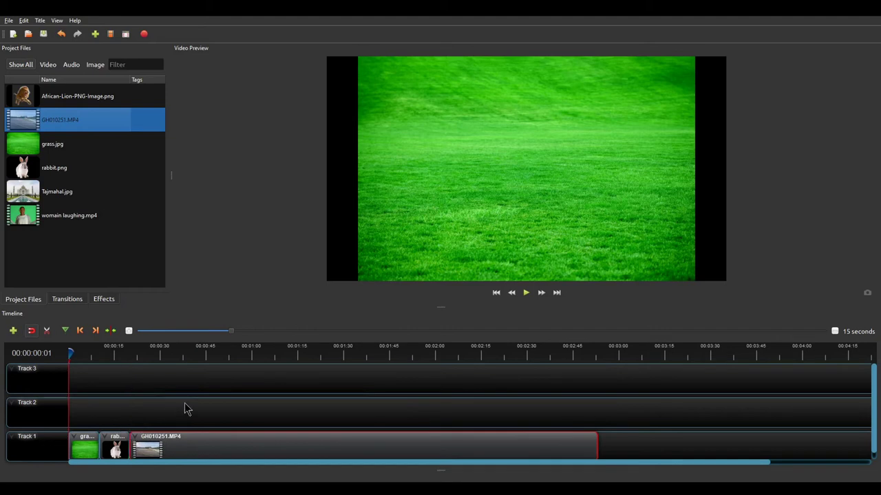
pyautogui.click(525, 294)
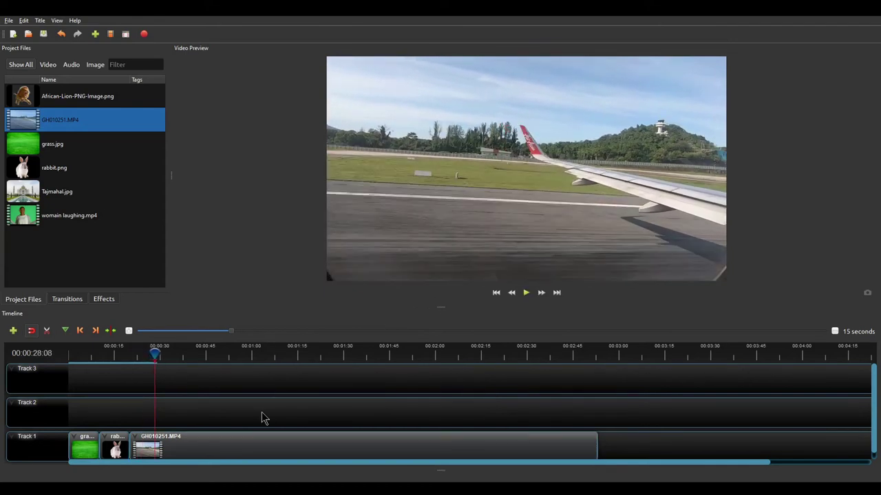
# Step: Delete all clips from the timeline and return the playhead to the start
pyautogui.hotkey('ctrl', 'a')
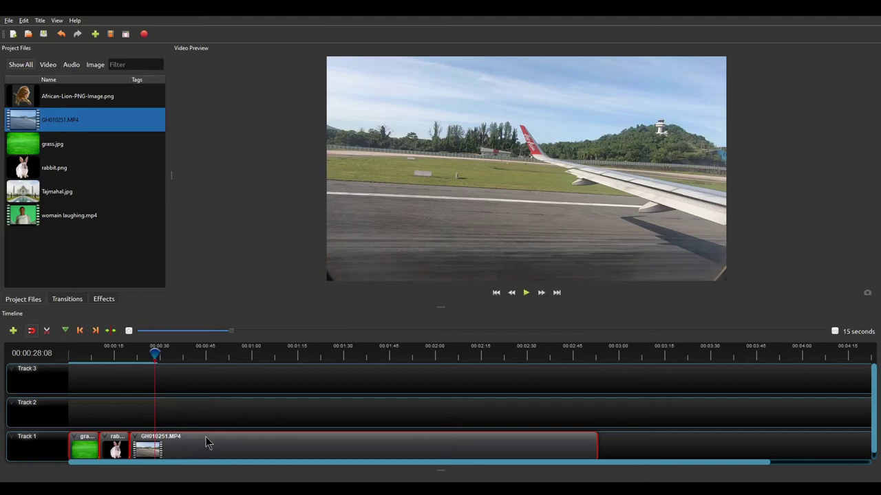
pyautogui.press('Delete')
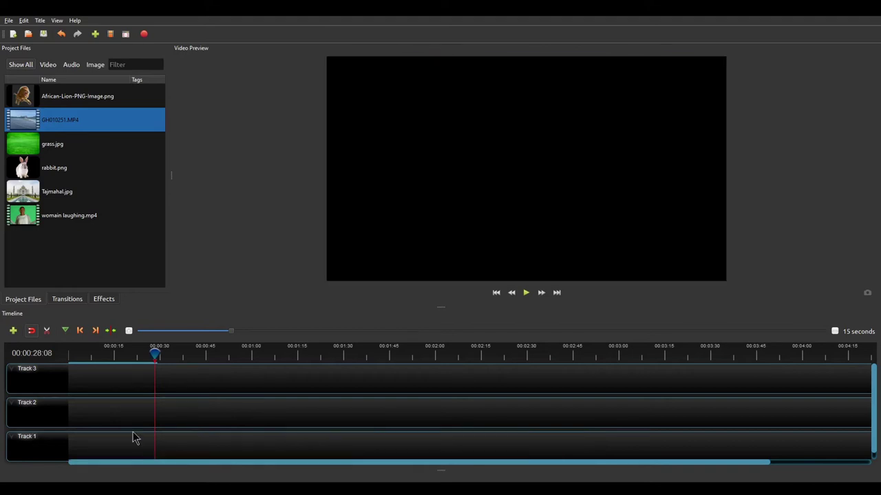
pyautogui.moveTo(154, 354); pyautogui.dragTo(35, 352)
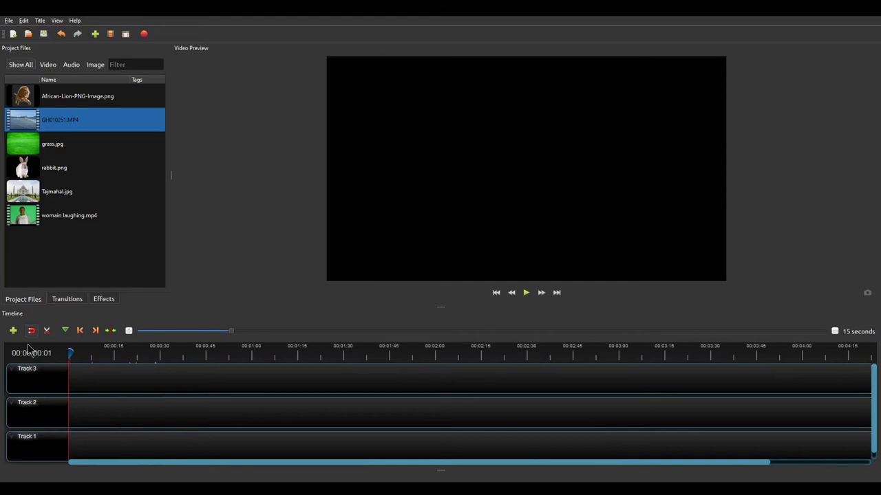
# Step: Place womain laughing.mp4 at the start of Track 1, preview its opening seconds, and return the playhead to the start
pyautogui.moveTo(36, 219); pyautogui.dragTo(64, 439)
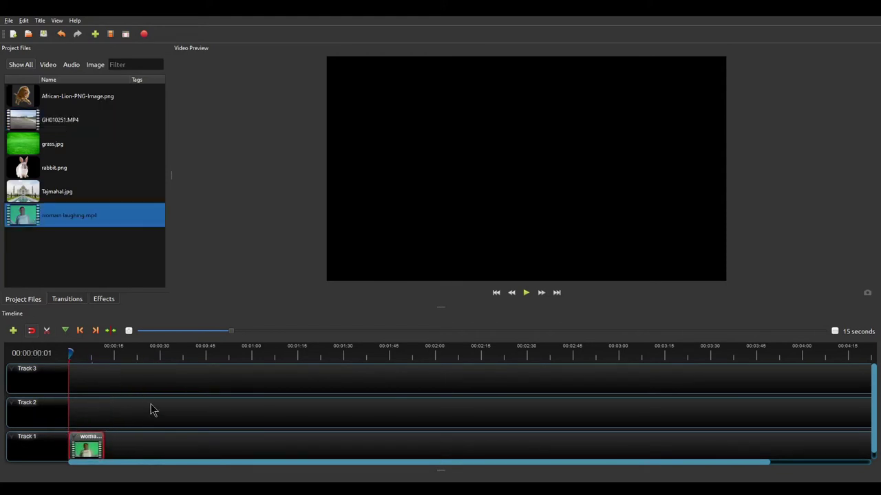
pyautogui.click(526, 293)
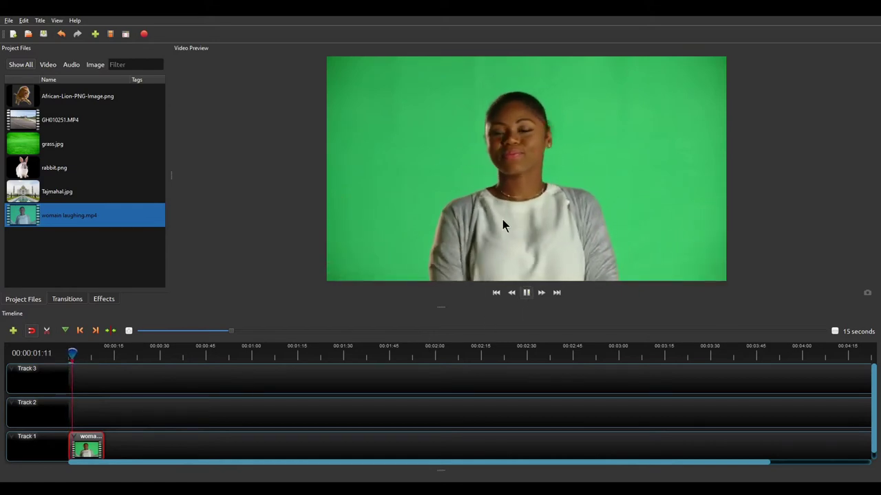
pyautogui.click(527, 293)
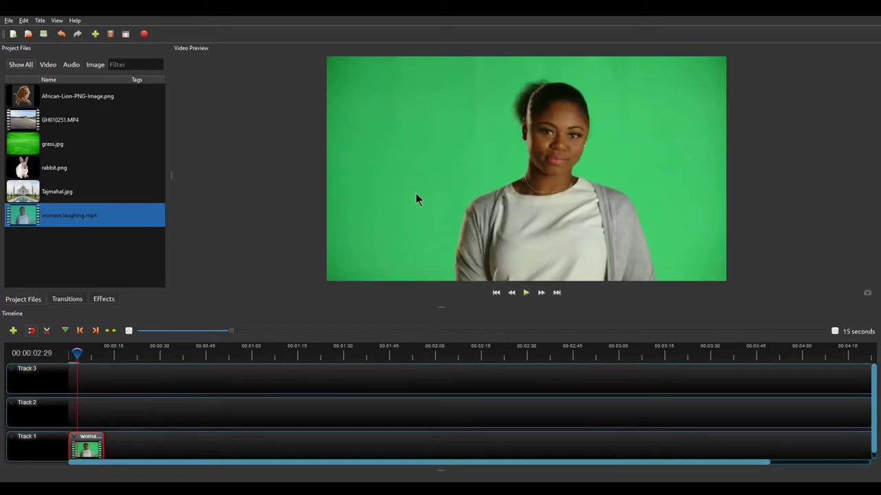
pyautogui.click(71, 351)
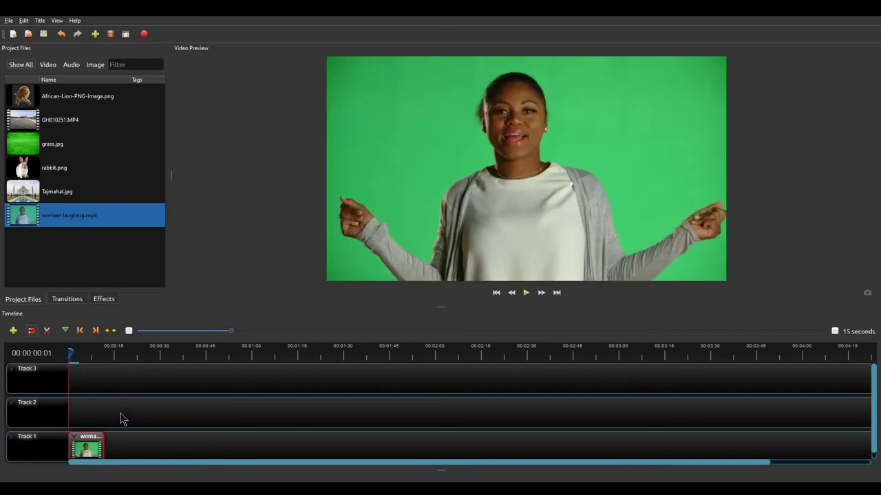
# Step: Apply the Chroma Key (Greenscreen) effect to the woman clip on Track 1, using the backdrop's light green as key color
pyautogui.click(104, 298)
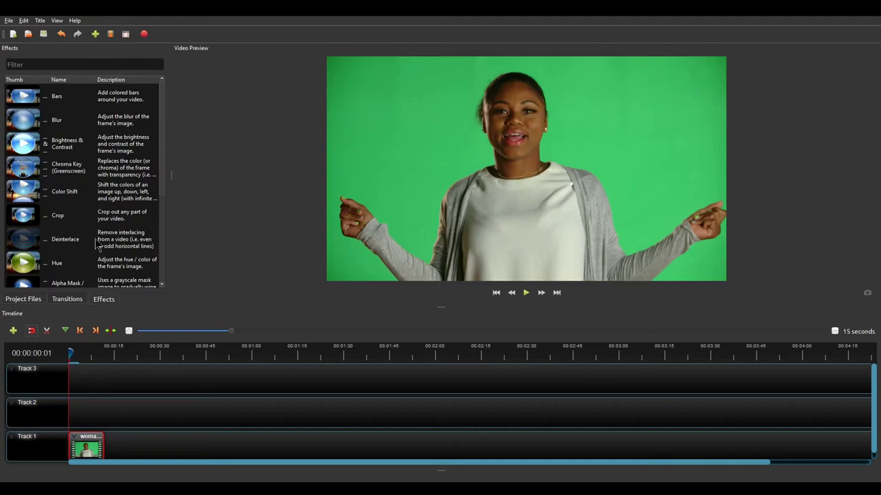
pyautogui.click(72, 170)
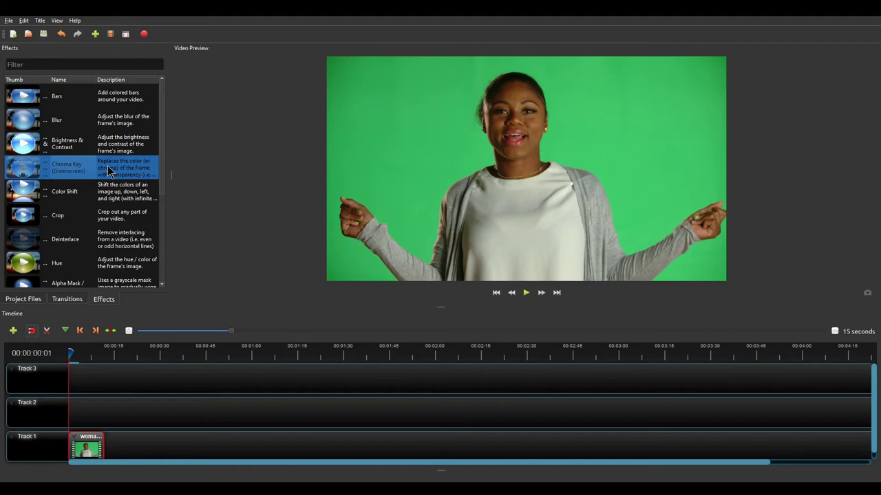
pyautogui.moveTo(72, 173); pyautogui.dragTo(85, 452)
pyautogui.click(128, 453)
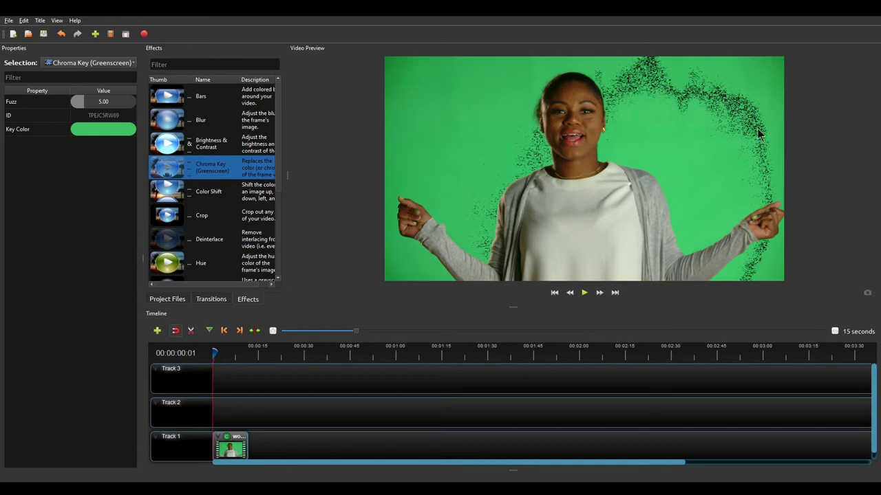
# Step: Raise the Chroma Key effect's Fuzz to 25, and further to 130
pyautogui.click(84, 103)
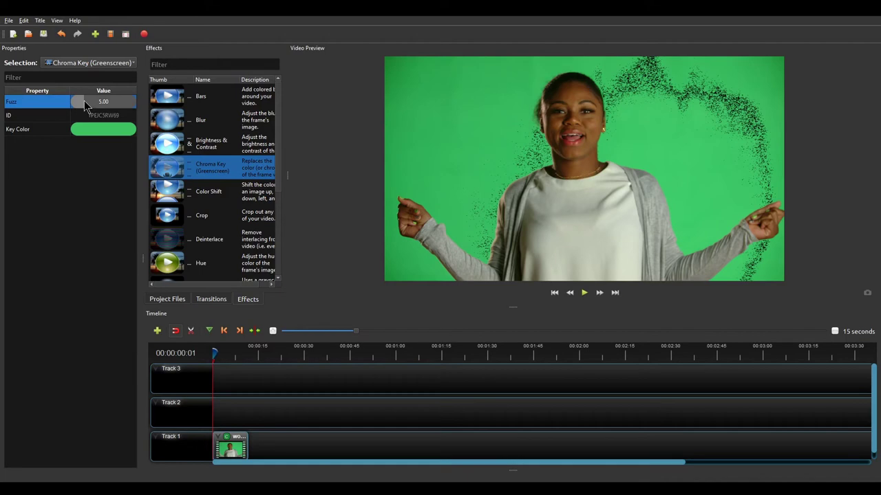
pyautogui.moveTo(84, 100); pyautogui.dragTo(166, 109)
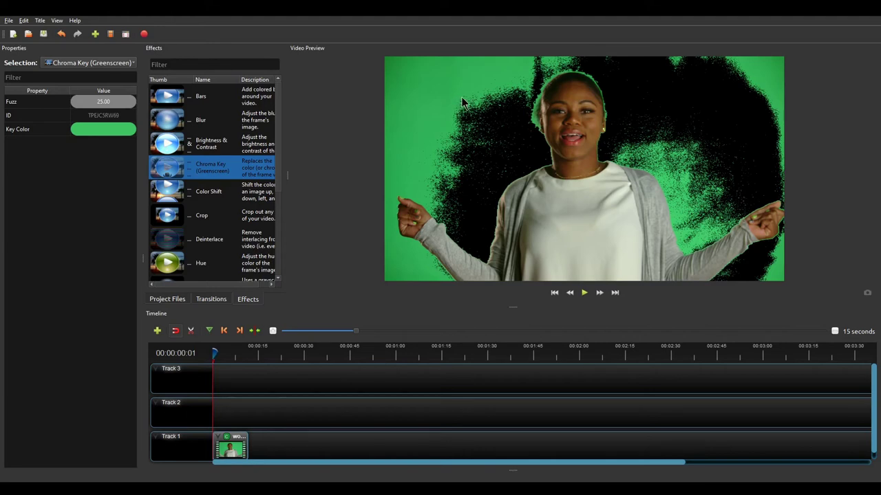
pyautogui.doubleClick(125, 103)
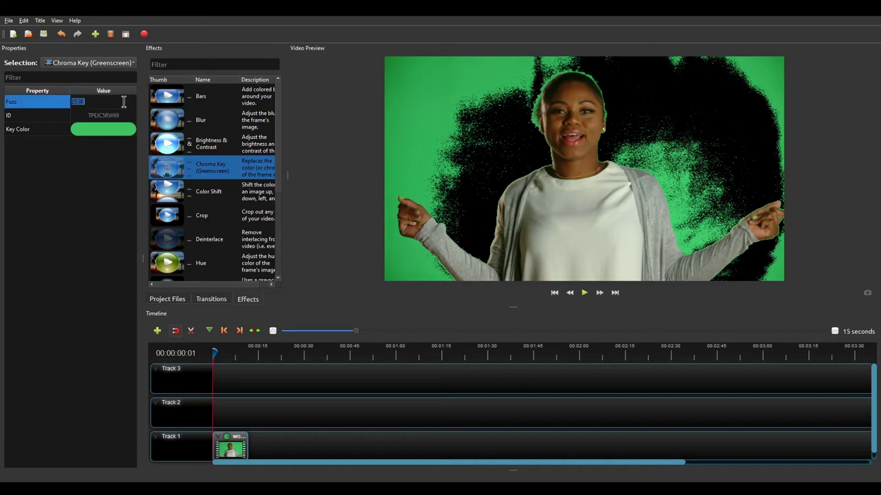
pyautogui.click(124, 102)
pyautogui.press('BackSpace')
pyautogui.press('BackSpace')
pyautogui.write('13')
pyautogui.press('Return')
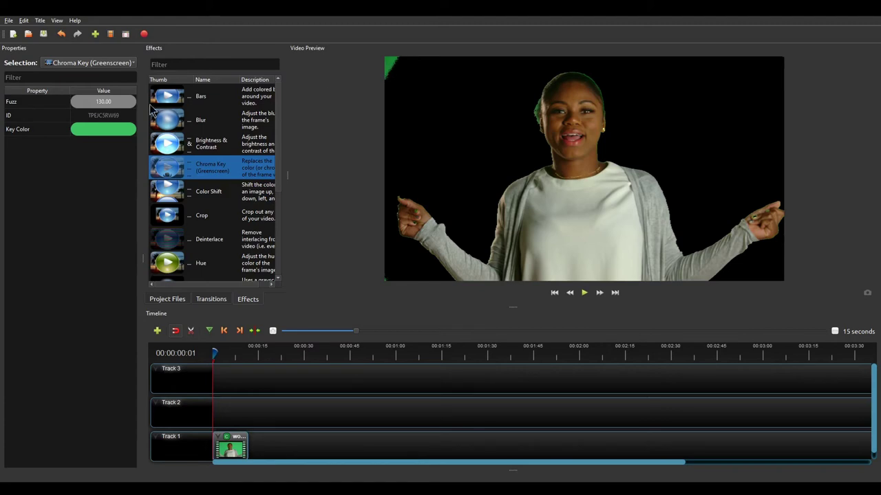
# Step: Set the Chroma Key effect's Fuzz to 140
pyautogui.doubleClick(119, 103)
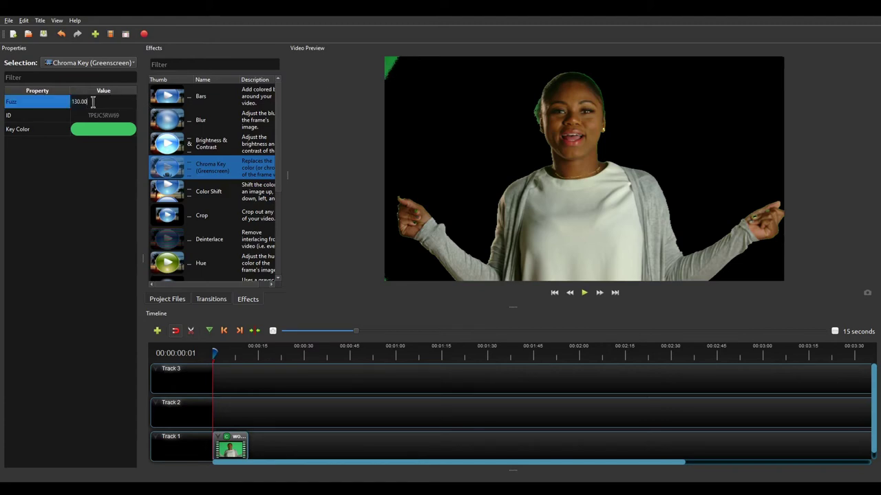
pyautogui.press('Left')
pyautogui.press('Left')
pyautogui.press('Left')
pyautogui.press('Left')
pyautogui.write('4')
pyautogui.press('Return')
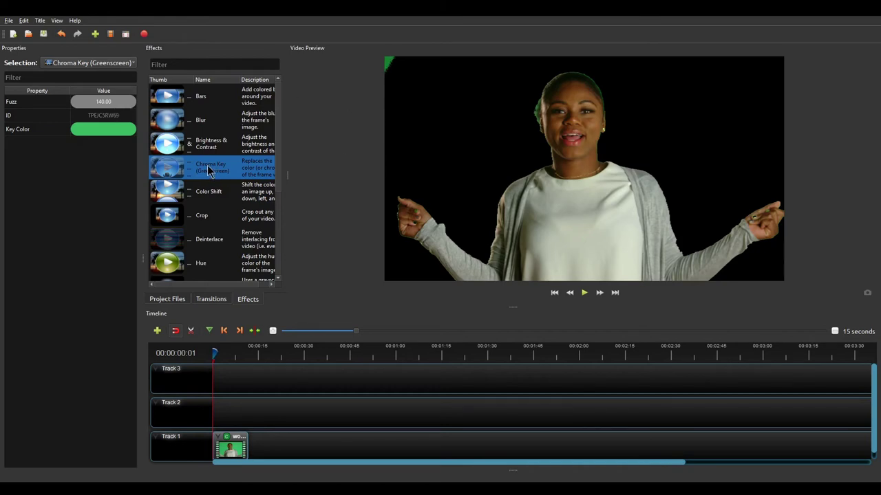
# Step: Try a second Chroma Key (Greenscreen) effect on the woman clip with a darker green key color and Fuzz 25, and remove it
pyautogui.moveTo(208, 171); pyautogui.dragTo(237, 451)
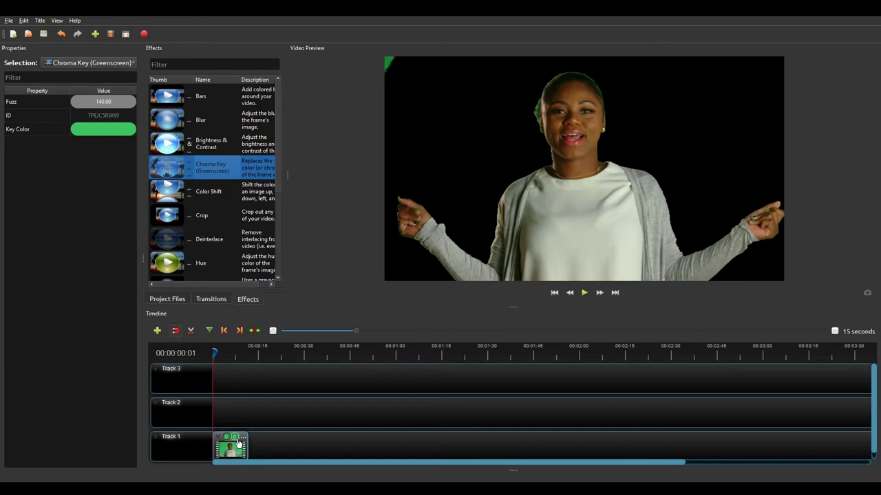
pyautogui.click(236, 443)
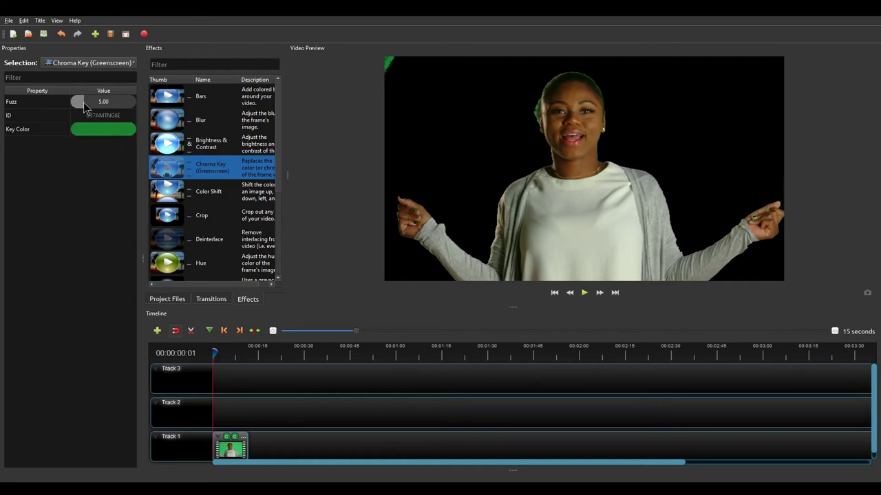
pyautogui.moveTo(83, 101); pyautogui.dragTo(153, 105)
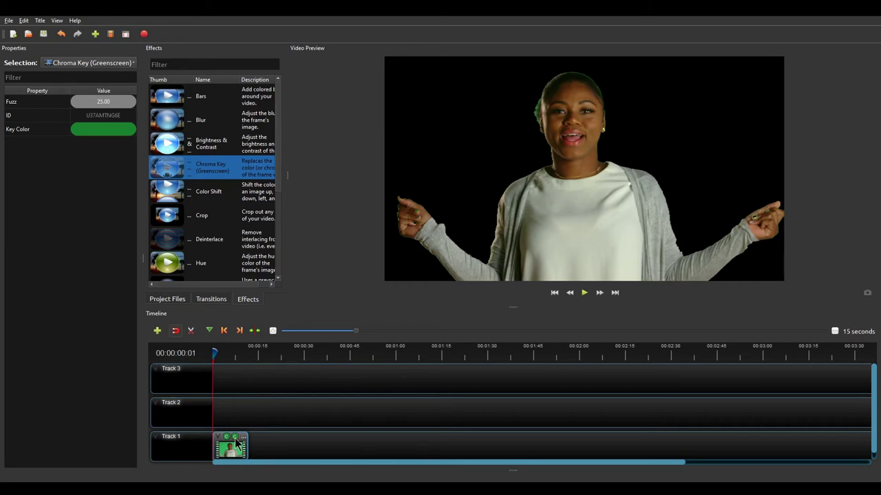
pyautogui.click(300, 455)
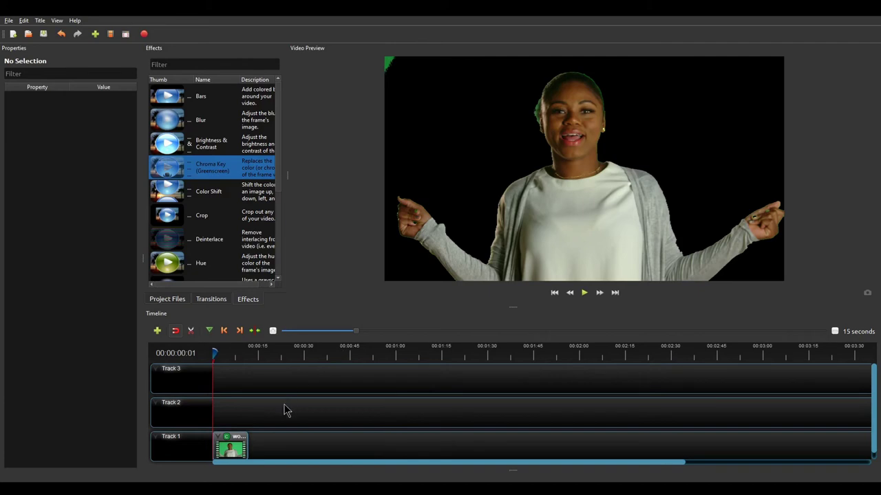
# Step: Show the woman clip's own properties and adjust its Crop X to 0.07, bringing it down to 0.04
pyautogui.click(227, 446)
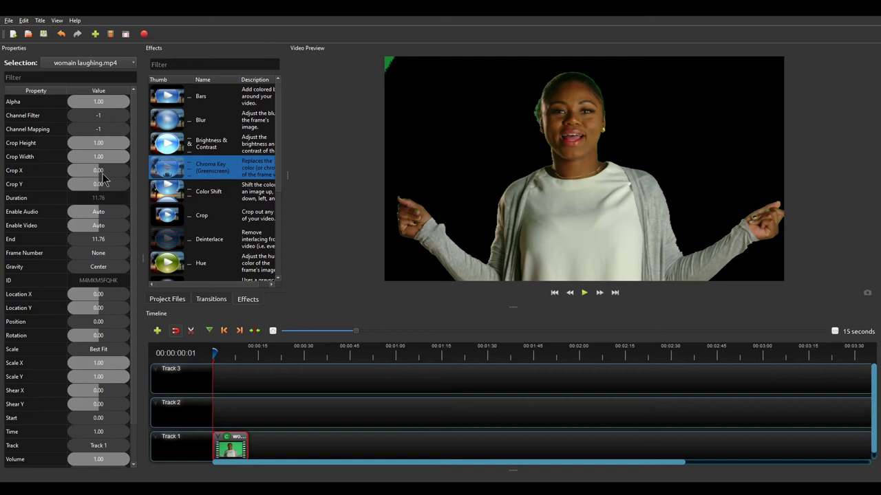
pyautogui.click(100, 175)
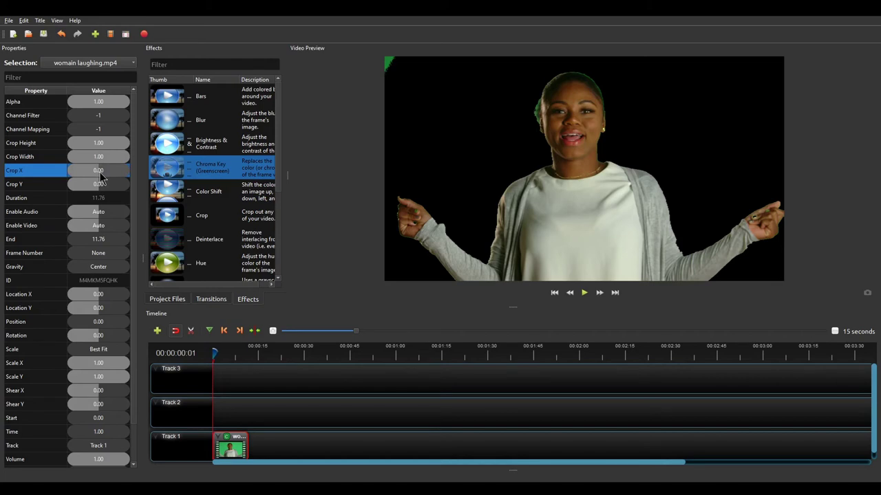
pyautogui.moveTo(100, 176); pyautogui.dragTo(101, 177)
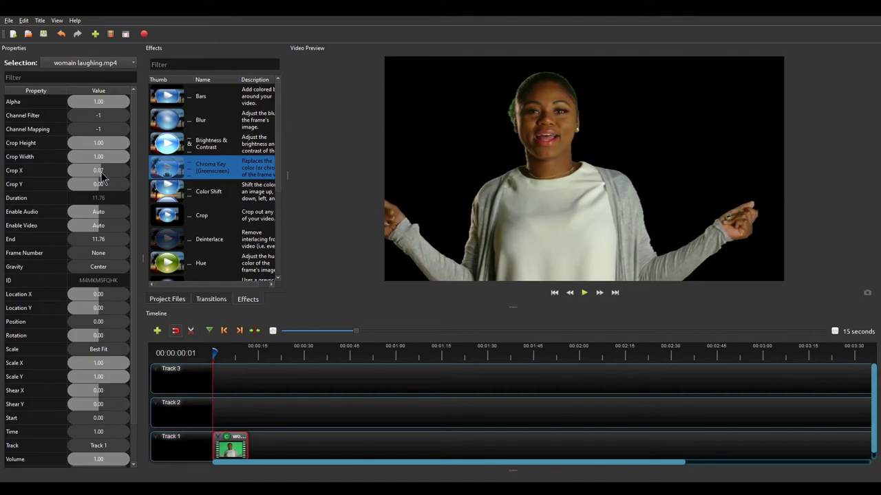
pyautogui.doubleClick(112, 173)
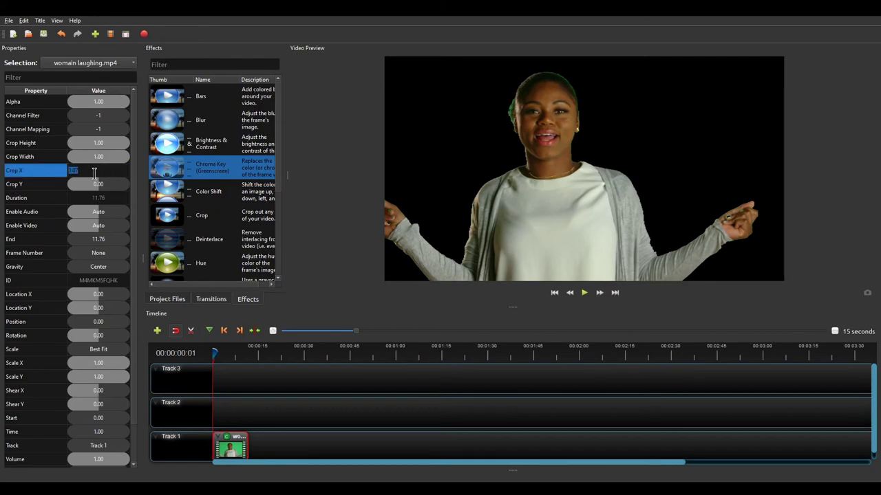
pyautogui.click(108, 173)
pyautogui.press('Return')
pyautogui.doubleClick(108, 172)
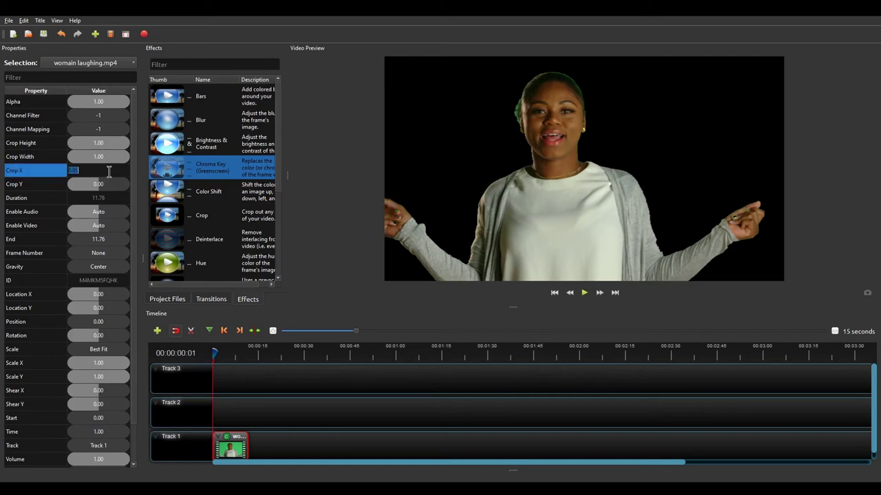
pyautogui.click(109, 172)
pyautogui.press('BackSpace')
pyautogui.write('4')
pyautogui.press('Return')
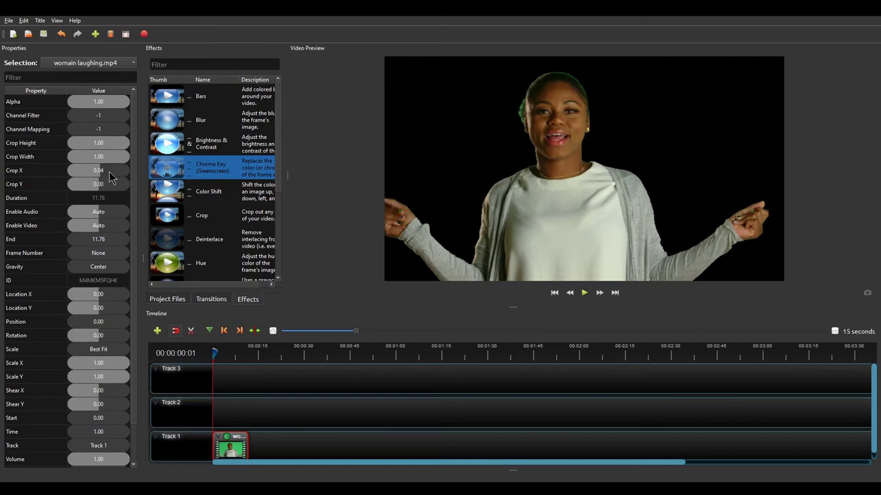
# Step: Try a Crop X of 0.03 and a Crop X of 0.02 on the woman clip
pyautogui.doubleClick(109, 173)
pyautogui.press('BackSpace')
pyautogui.write('3')
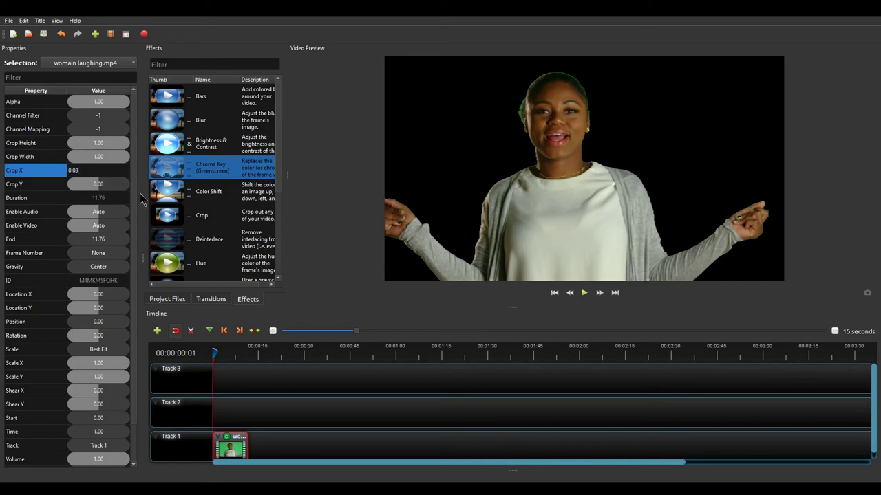
pyautogui.press('Return')
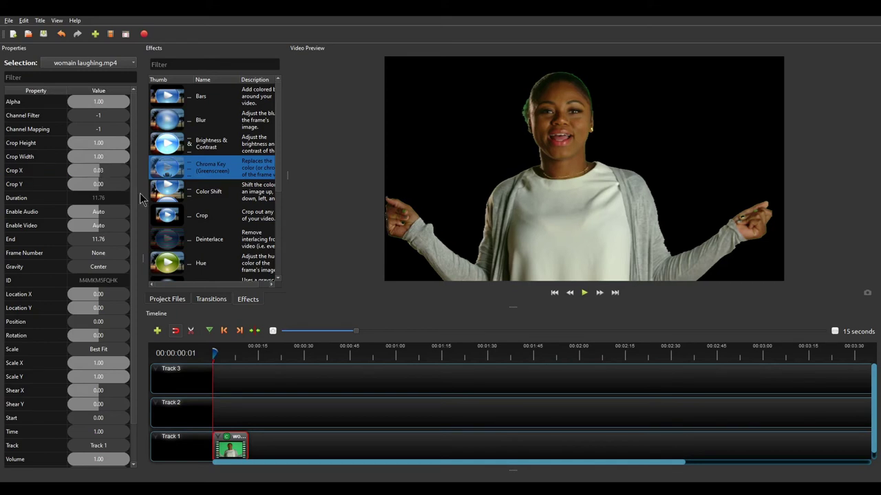
pyautogui.click(112, 170)
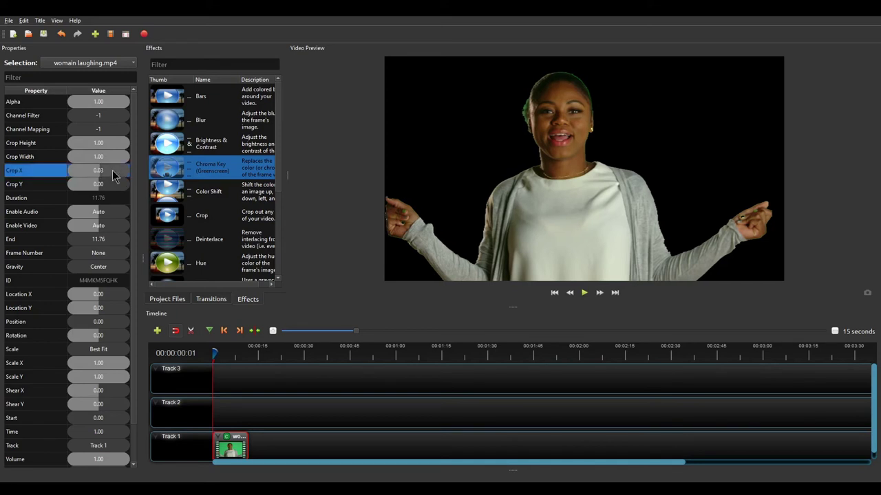
pyautogui.doubleClick(112, 170)
pyautogui.press('Return')
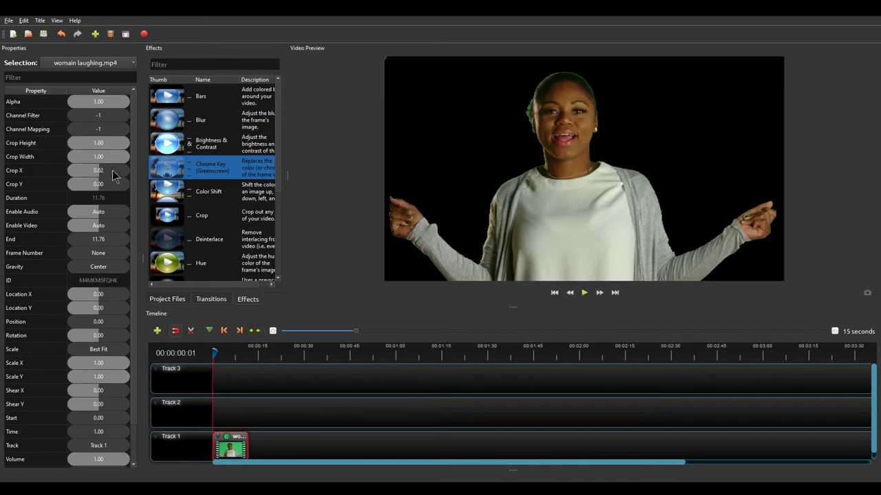
# Step: Set the woman clip's Crop X to 0.03
pyautogui.click(114, 175)
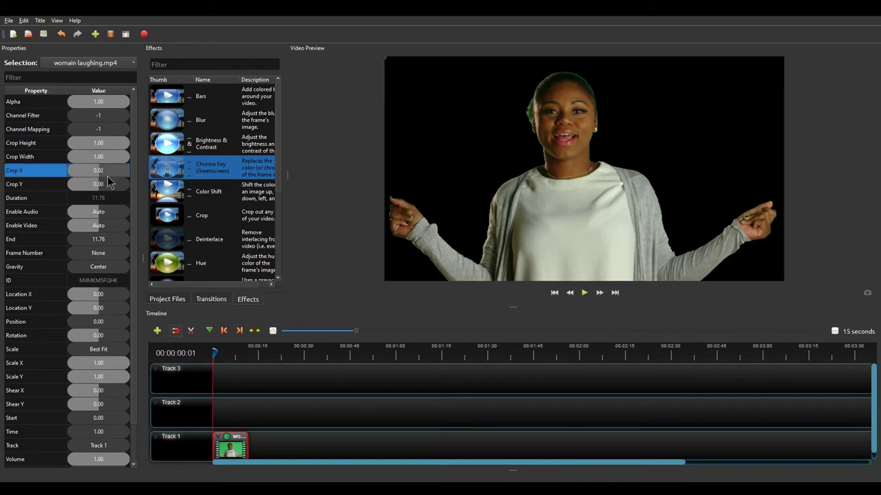
pyautogui.doubleClick(108, 180)
pyautogui.write('0.03')
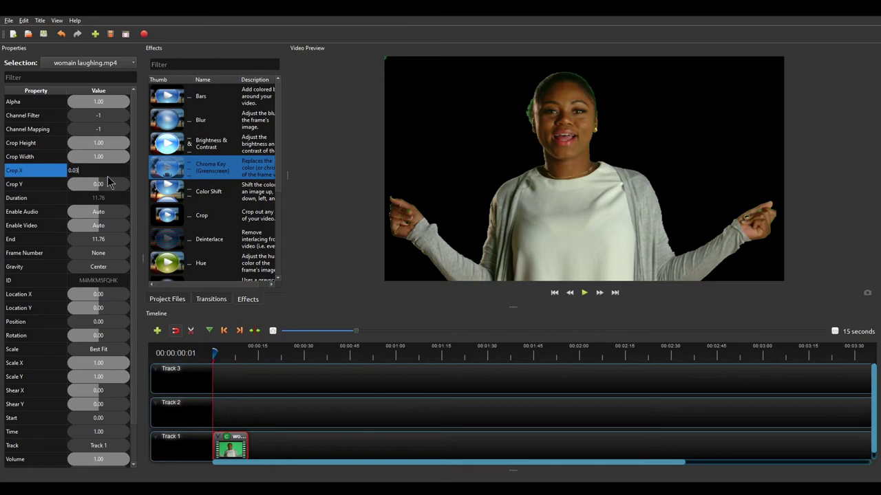
pyautogui.press('Return')
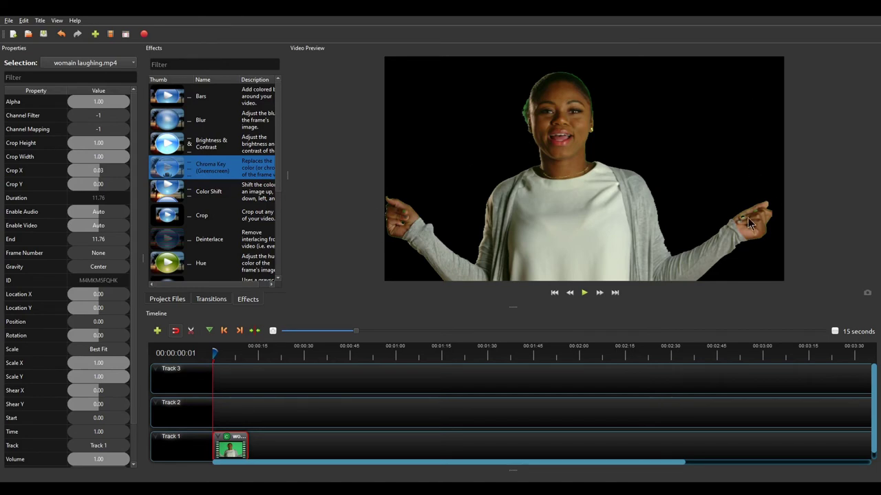
# Step: Try Crop X values of -0.36 and 0.04 on the woman clip, and return it to 0.03
pyautogui.click(99, 174)
pyautogui.moveTo(99, 174); pyautogui.dragTo(87, 176)
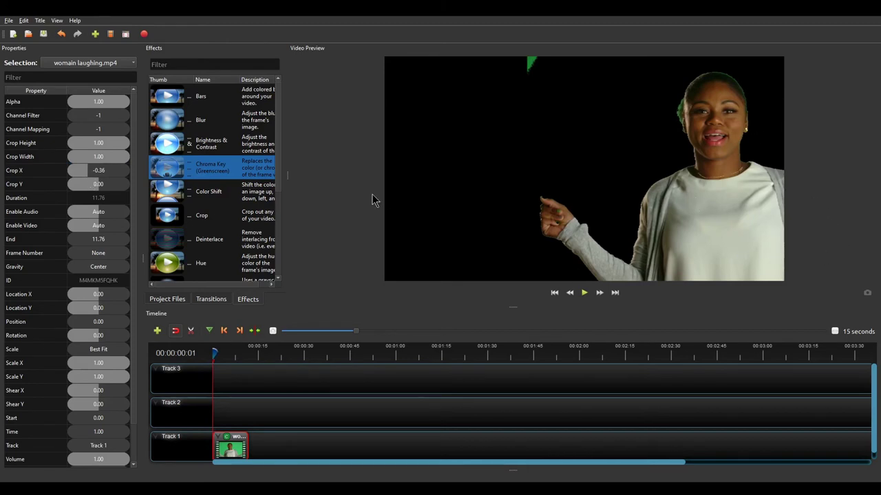
pyautogui.click(93, 175)
pyautogui.moveTo(92, 174); pyautogui.dragTo(100, 178)
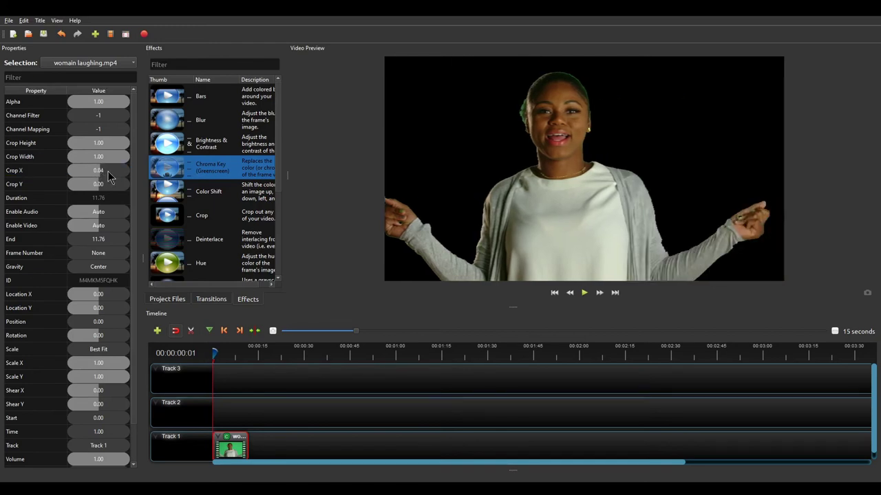
pyautogui.doubleClick(106, 172)
pyautogui.press('Return')
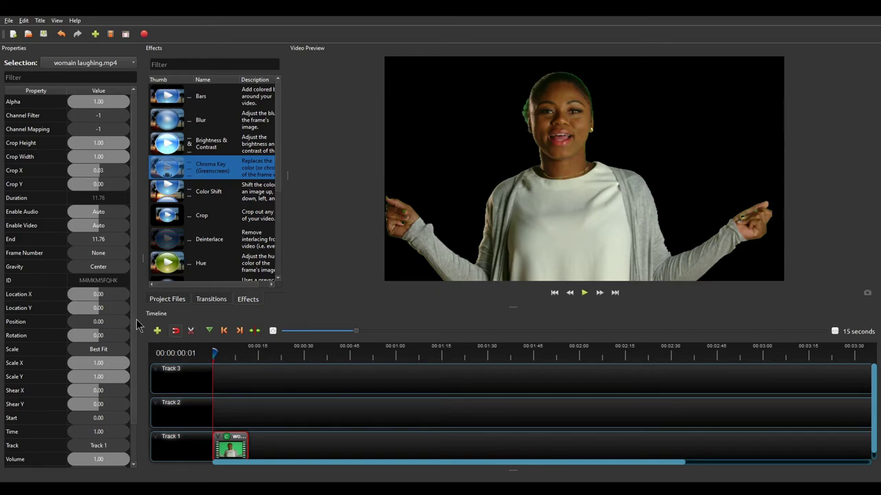
# Step: Shift the woman clip horizontally by setting its Location X to 0.02
pyautogui.scroll(-1, 136, 319)
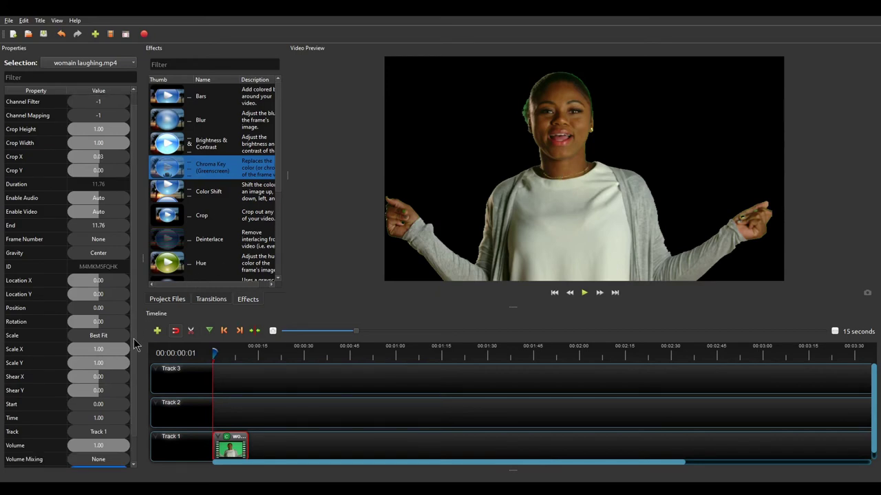
pyautogui.click(99, 286)
pyautogui.moveTo(99, 289); pyautogui.dragTo(100, 289)
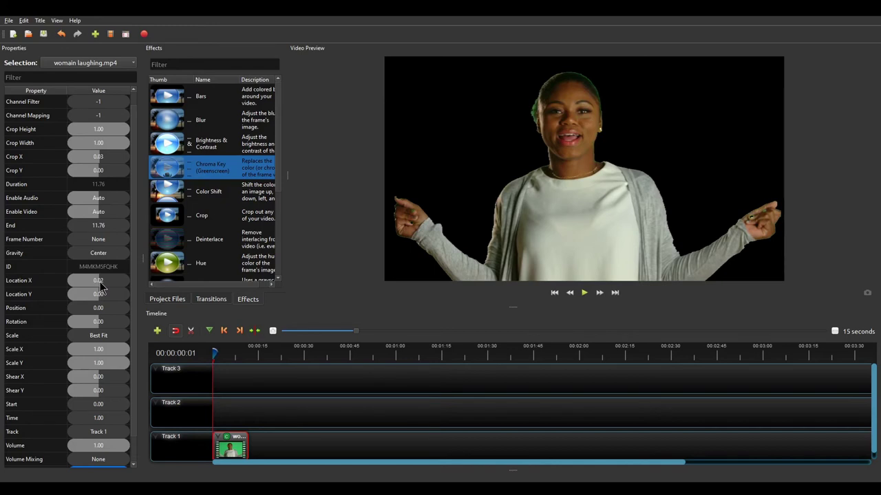
pyautogui.doubleClick(107, 282)
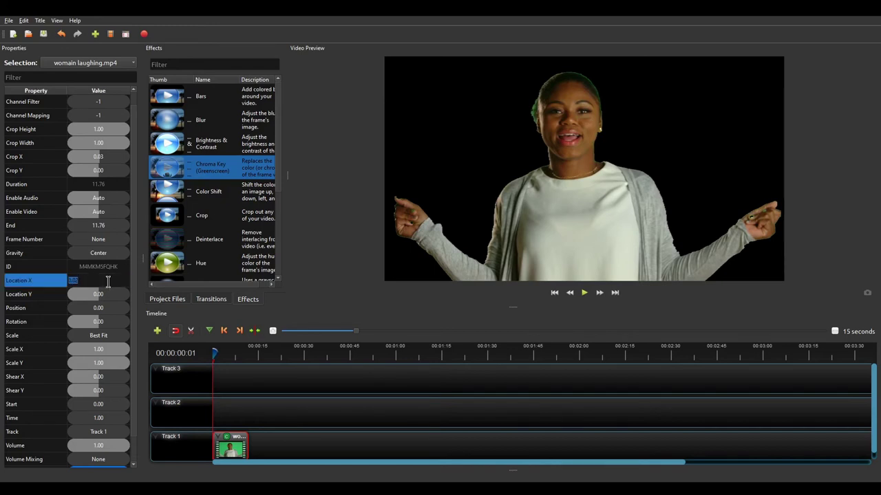
pyautogui.click(352, 272)
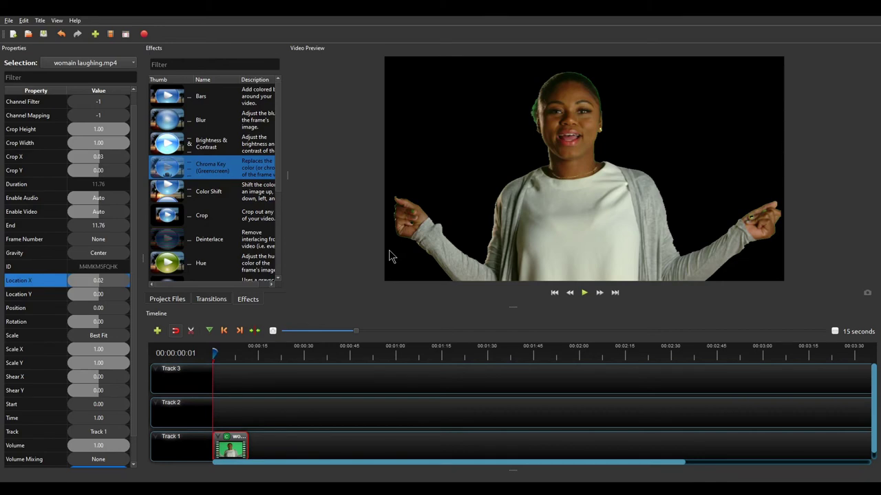
# Step: Try Location Y values of 0.24, -0.43 and 0.02 on the woman clip, and reset it to 0
pyautogui.click(101, 295)
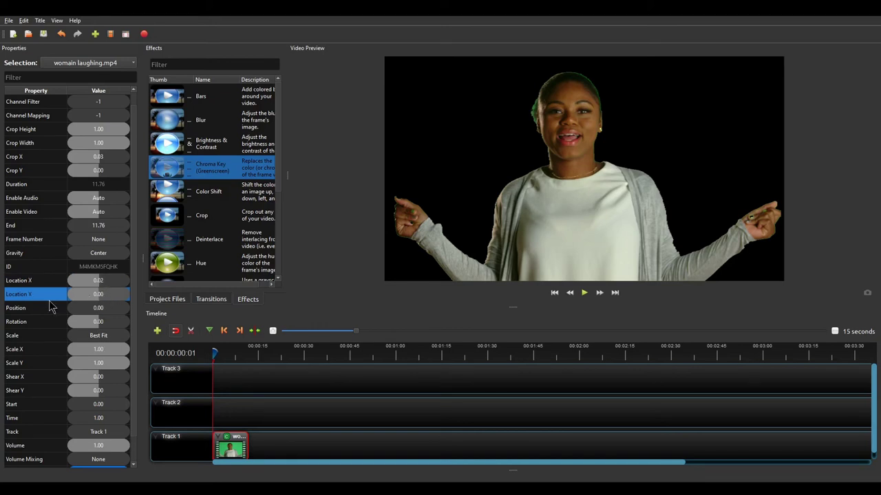
pyautogui.moveTo(97, 297); pyautogui.dragTo(108, 294)
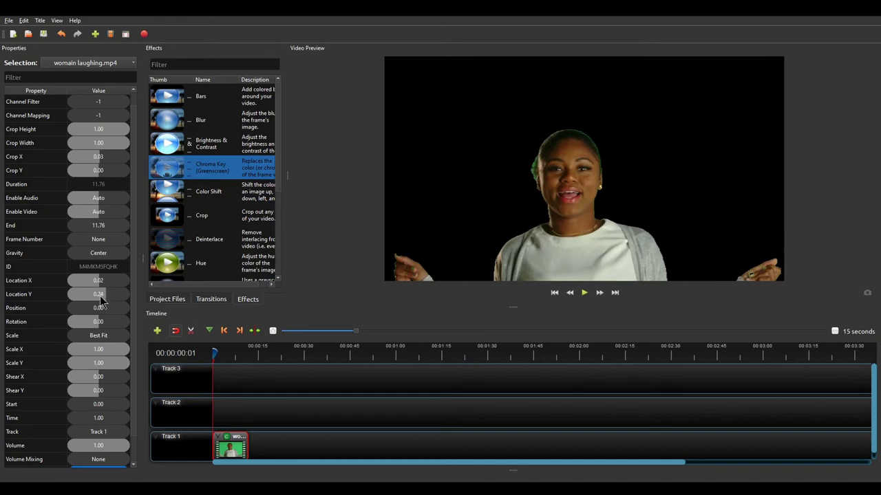
pyautogui.moveTo(100, 297); pyautogui.dragTo(85, 297)
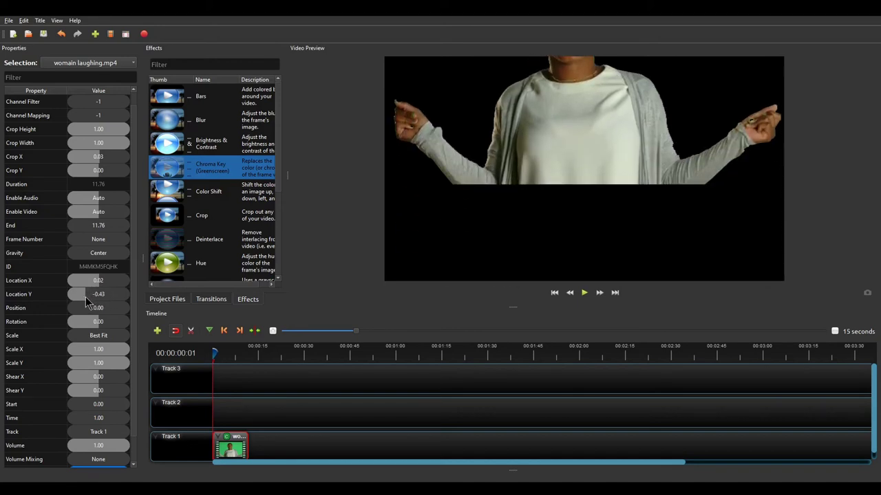
pyautogui.moveTo(85, 296); pyautogui.dragTo(104, 303)
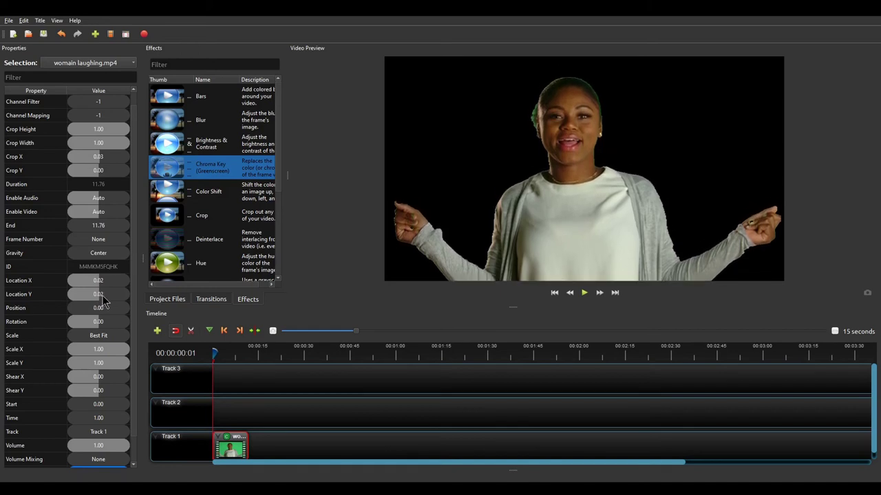
pyautogui.doubleClick(107, 296)
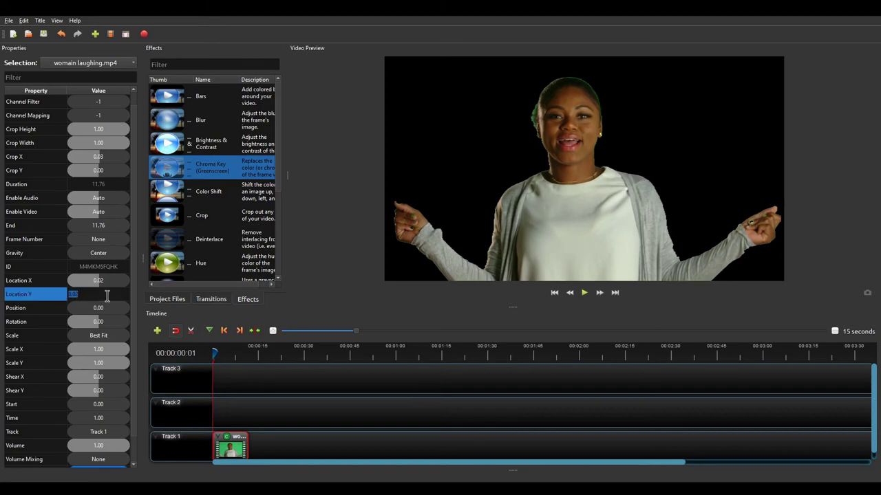
pyautogui.write('0.09')
pyautogui.press('BackSpace')
pyautogui.write('0')
pyautogui.press('Return')
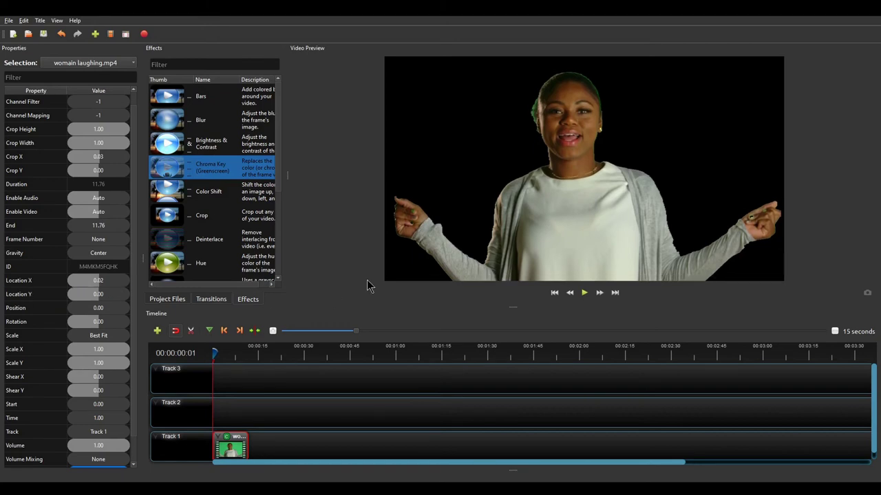
# Step: Move the woman clip up to Track 2 and place Tajmahal.jpg from the project files at the start of Track 1
pyautogui.click(168, 300)
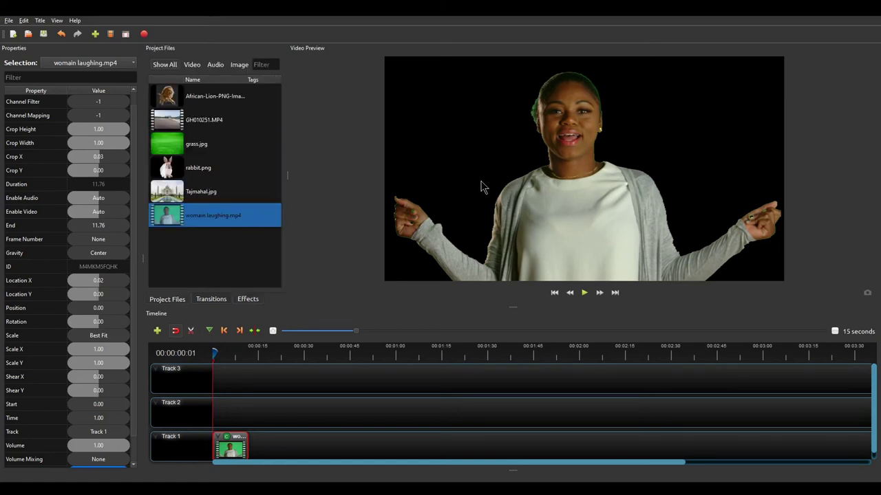
pyautogui.click(206, 193)
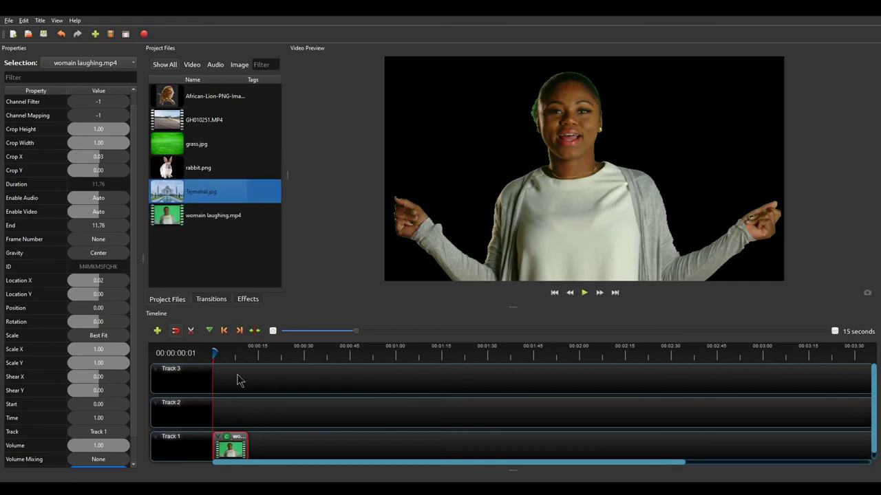
pyautogui.moveTo(233, 445); pyautogui.dragTo(233, 415)
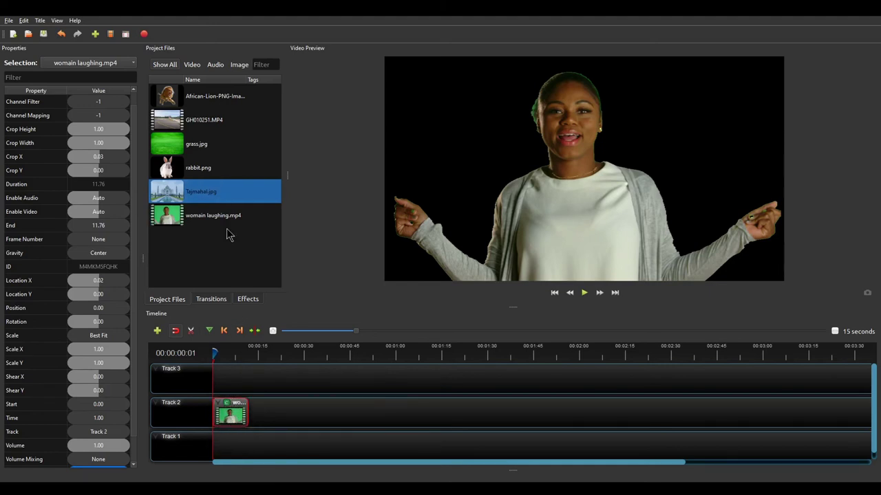
pyautogui.moveTo(203, 197); pyautogui.dragTo(209, 449)
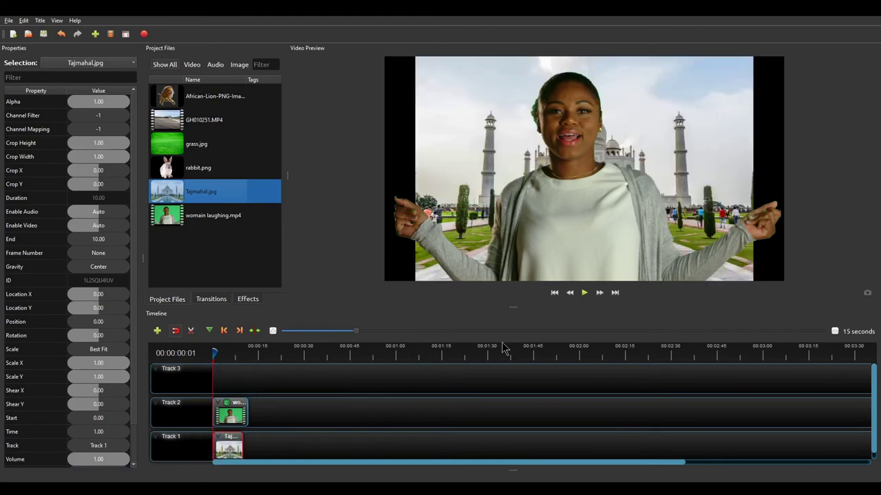
# Step: Play the woman clip over the Taj Mahal background and return the playhead to the start
pyautogui.click(584, 296)
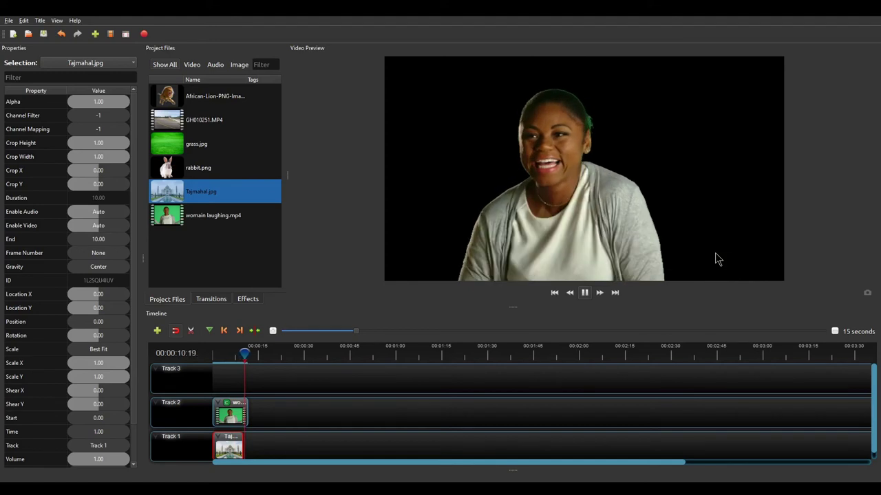
pyautogui.click(584, 293)
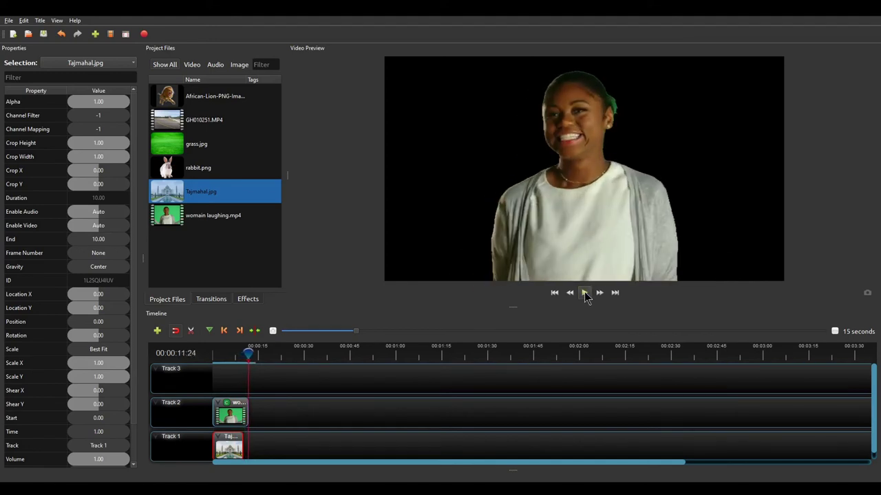
pyautogui.moveTo(250, 354); pyautogui.dragTo(214, 354)
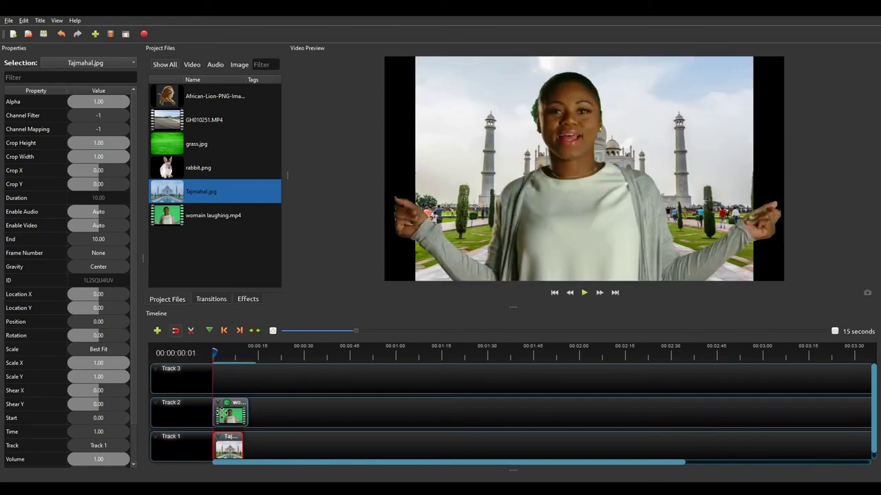
# Step: Lay out the woman clip at 0.50 scale with Bottom Right gravity, play the result and return the playhead to the start
pyautogui.click(222, 412)
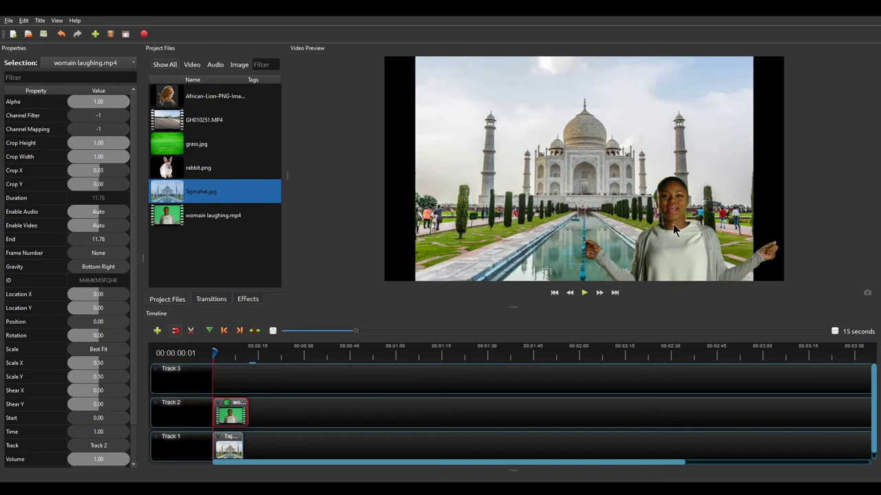
pyautogui.click(586, 294)
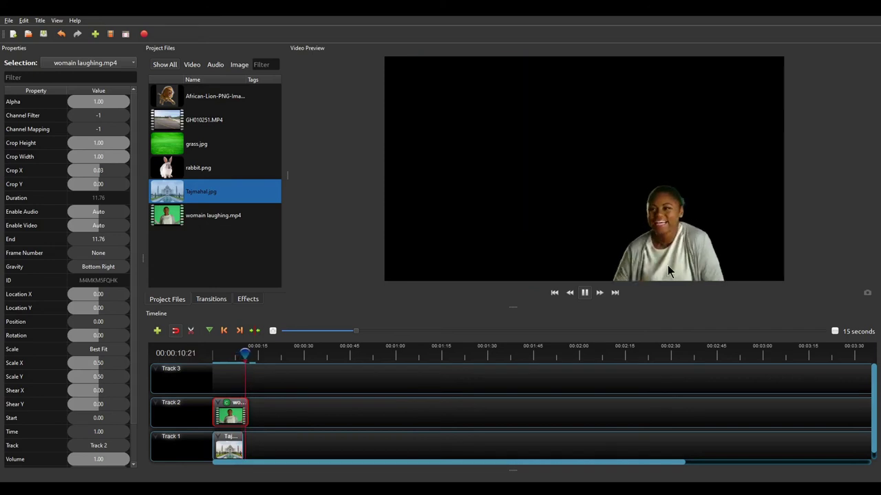
pyautogui.click(587, 295)
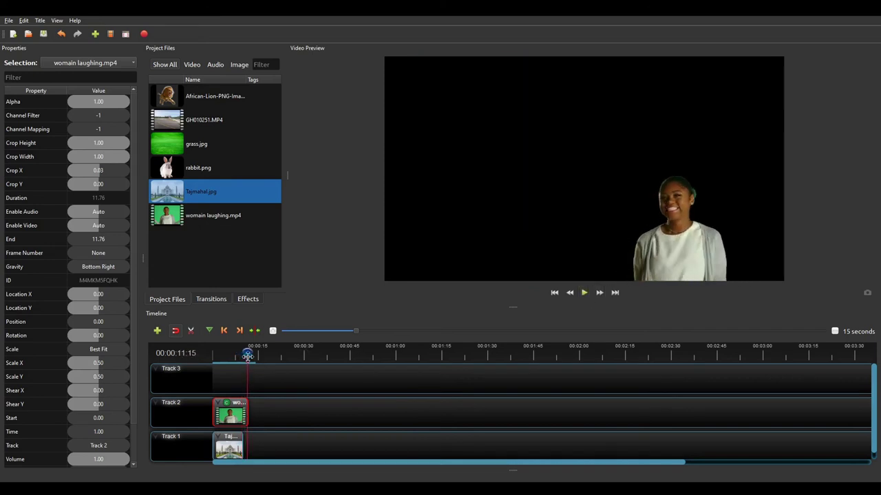
pyautogui.moveTo(247, 355); pyautogui.dragTo(204, 363)
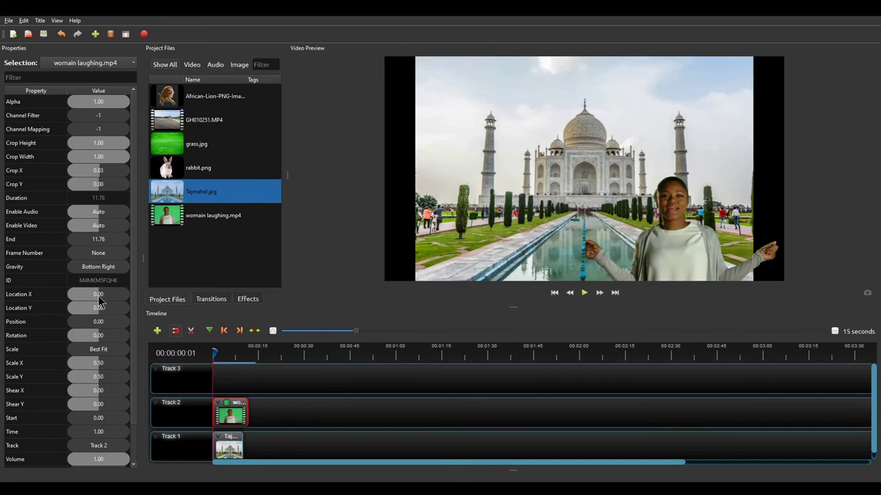
# Step: Set the woman clip's Location X to 0.11, play the result and return the playhead to the start
pyautogui.click(98, 295)
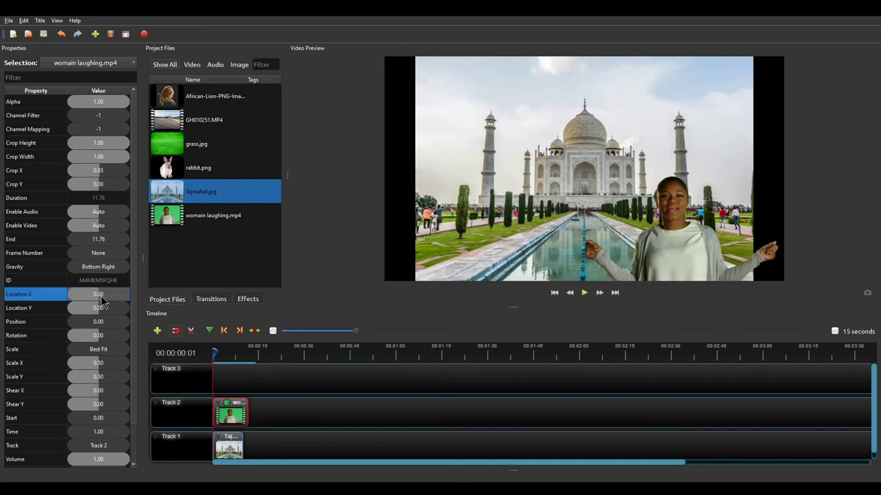
pyautogui.moveTo(102, 298); pyautogui.dragTo(103, 300)
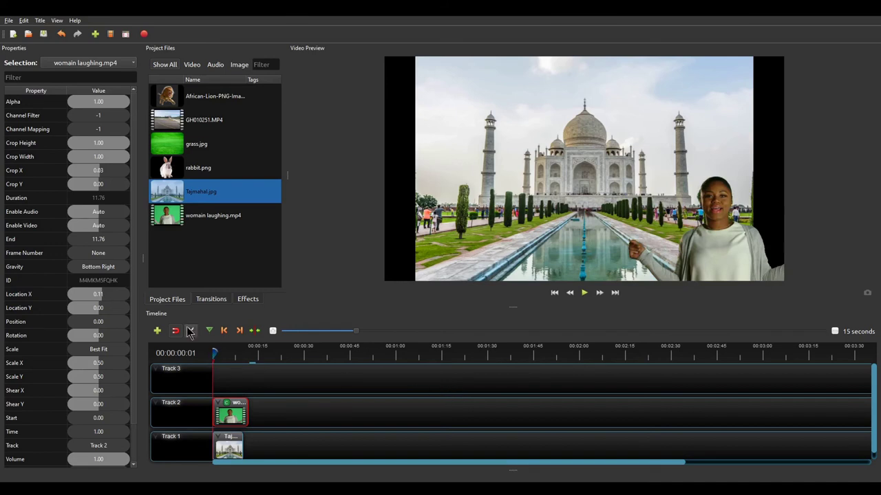
pyautogui.click(101, 299)
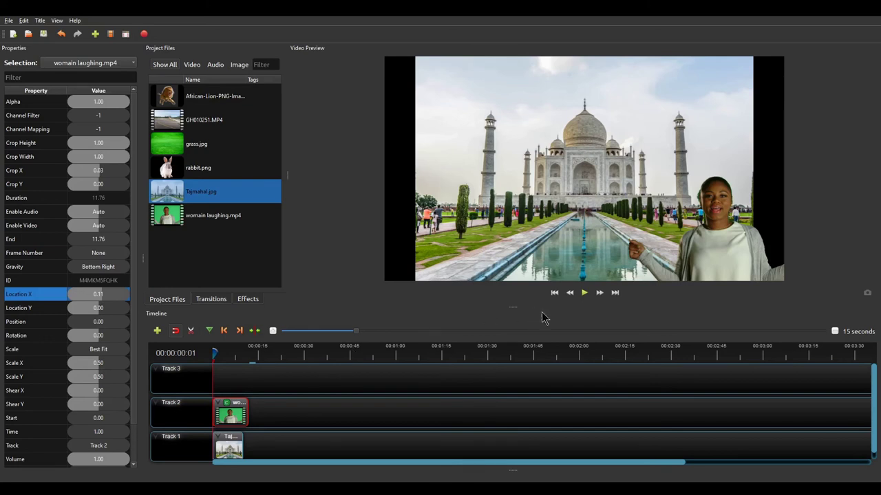
pyautogui.click(584, 293)
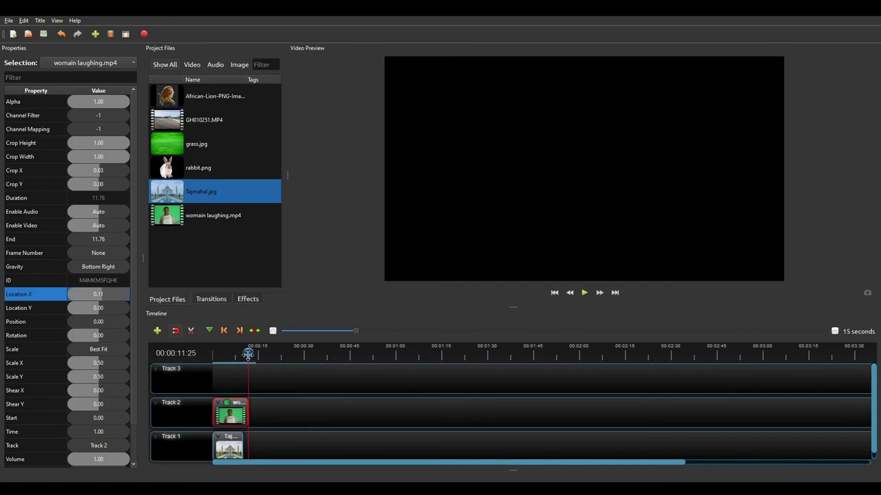
pyautogui.moveTo(249, 355); pyautogui.dragTo(188, 361)
# Step: Replace Tajmahal.jpg on Track 1 with the GH010251.MP4 video as the background and play the composite
pyautogui.click(224, 446)
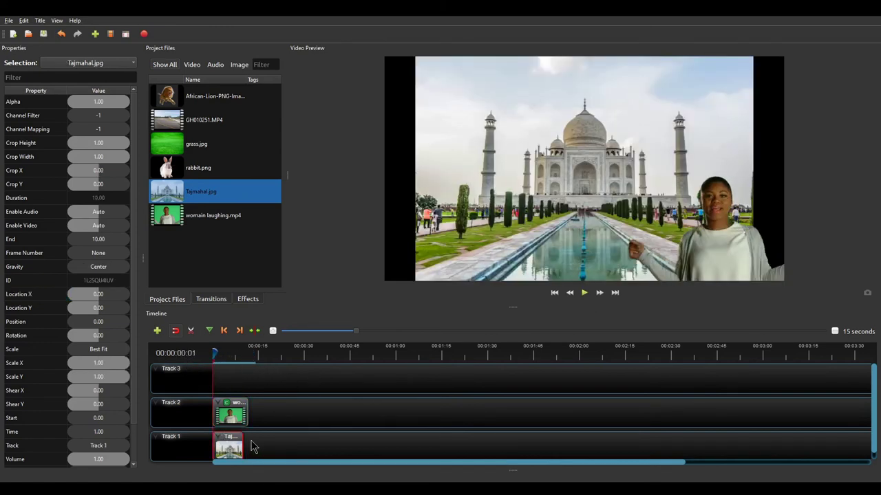
pyautogui.press('Delete')
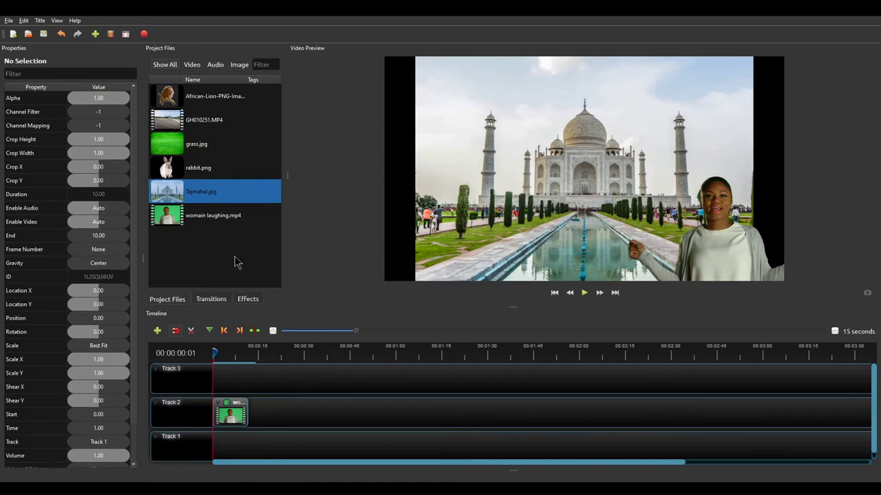
pyautogui.moveTo(203, 124); pyautogui.dragTo(217, 444)
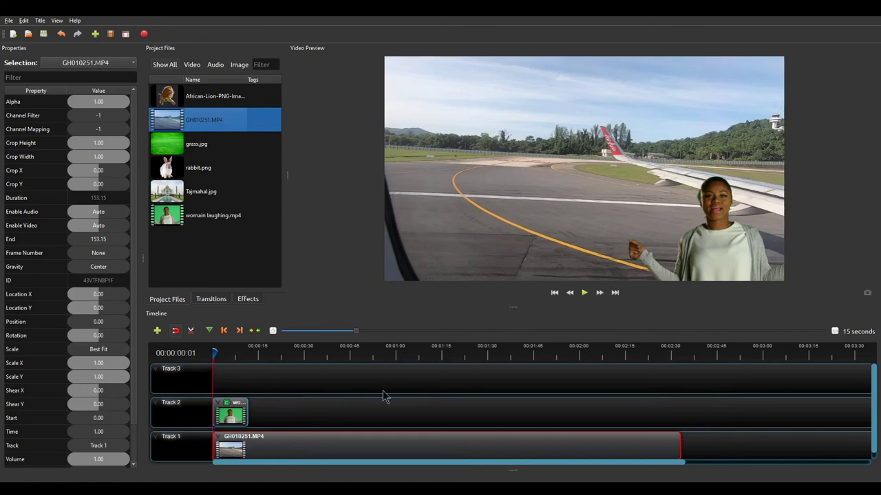
pyautogui.click(585, 294)
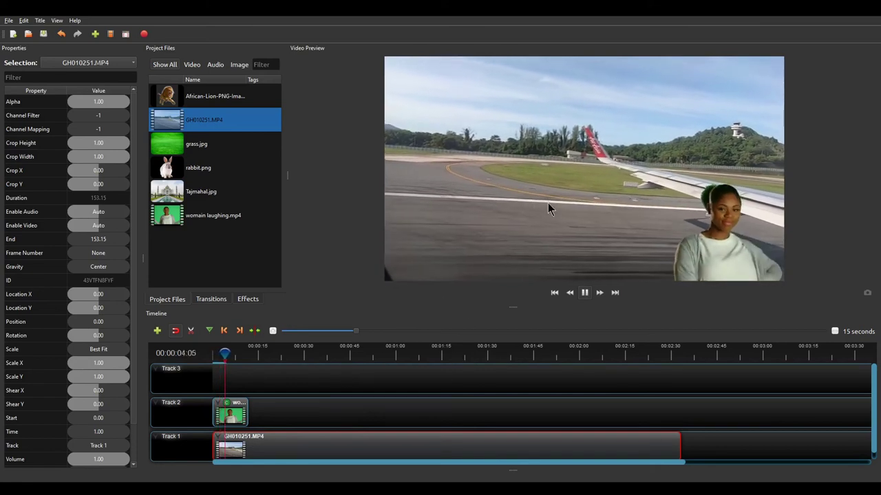
# Step: Play the composite, then replace GH010251.MP4 on Track 1 with Tajmahal.jpg at the start of the timeline
pyautogui.click(585, 294)
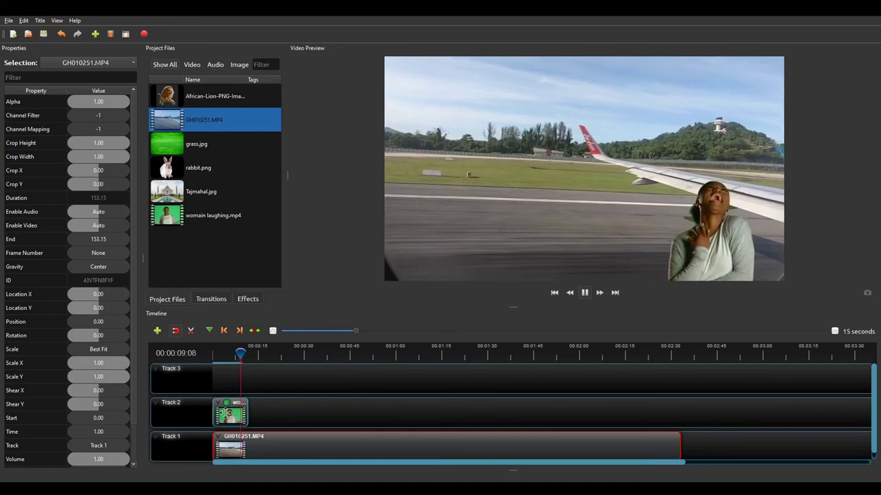
pyautogui.press('space')
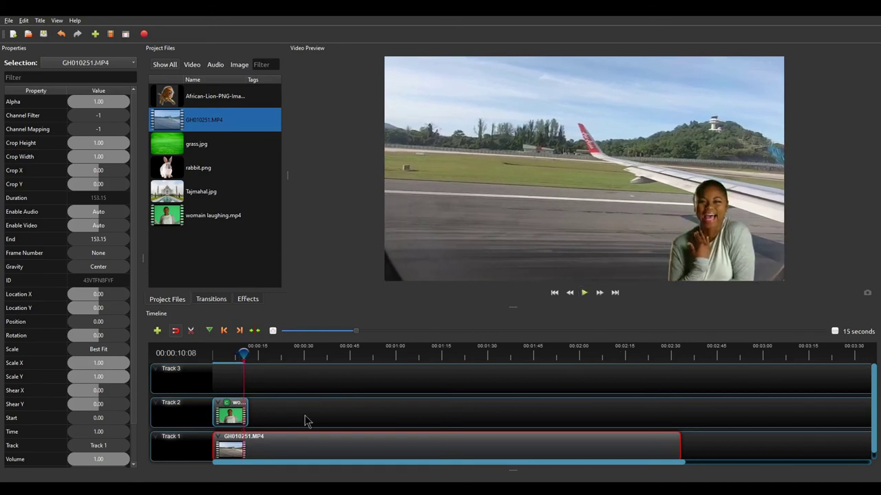
pyautogui.press('Delete')
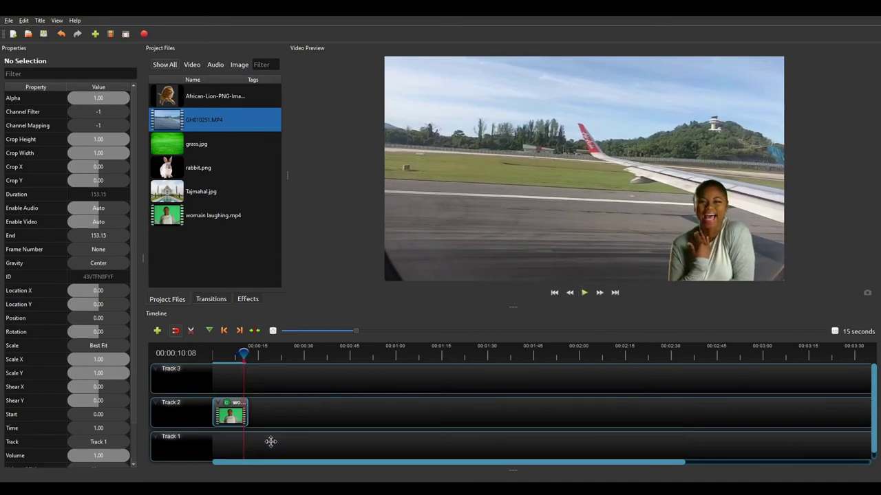
pyautogui.moveTo(243, 355); pyautogui.dragTo(191, 354)
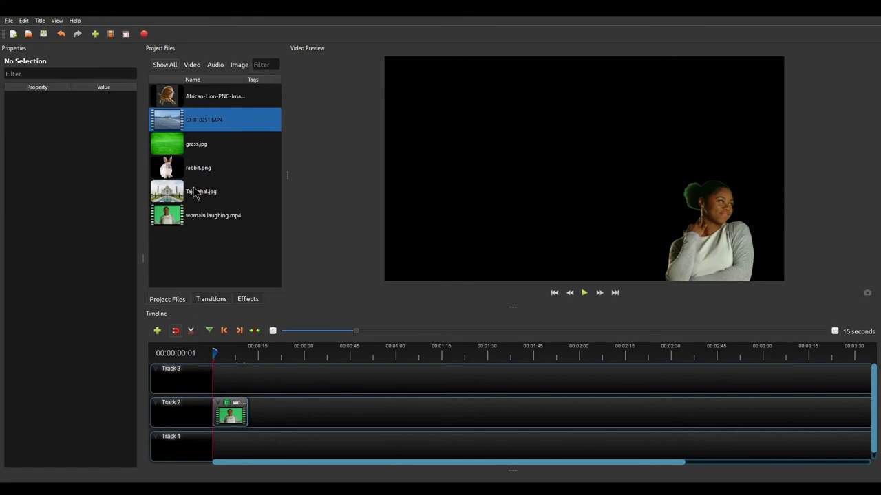
pyautogui.moveTo(198, 192); pyautogui.dragTo(192, 448)
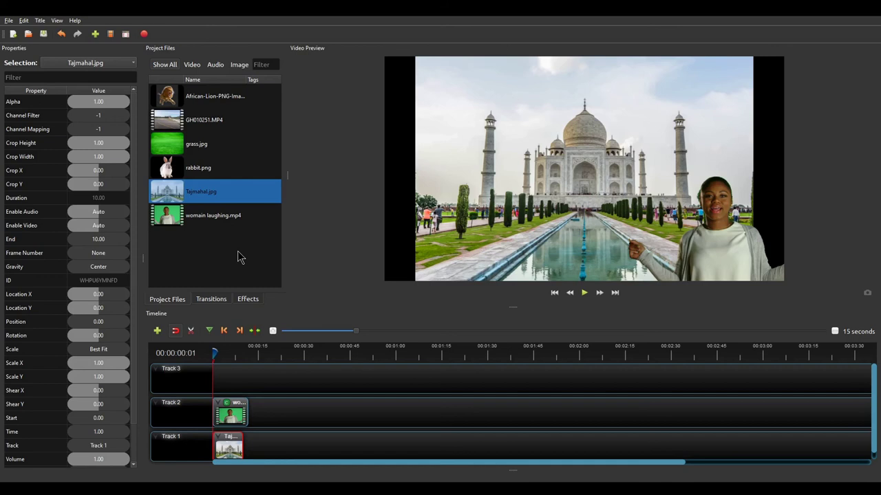
# Step: Place GH010251.MP4 on Track 2 after the woman clip, scrub through it and play it from 00:00:43:21
pyautogui.click(203, 123)
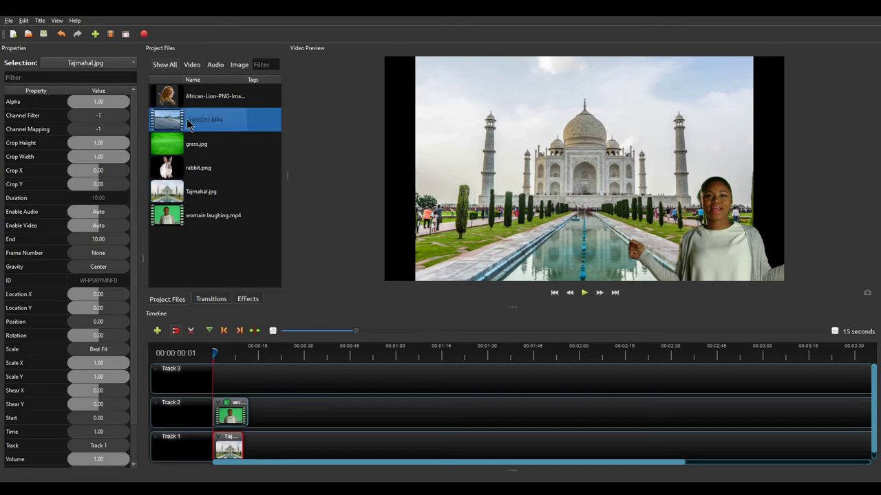
pyautogui.moveTo(191, 124); pyautogui.dragTo(263, 402)
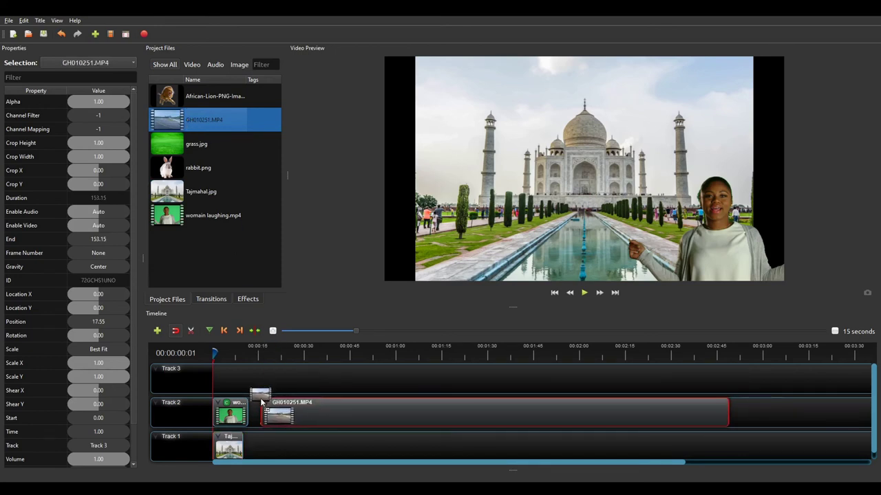
pyautogui.click(266, 356)
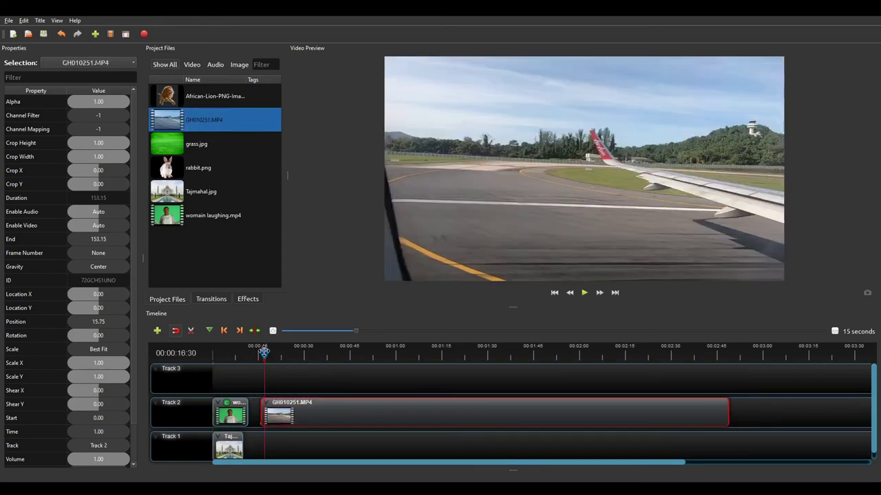
pyautogui.moveTo(265, 356); pyautogui.dragTo(320, 351)
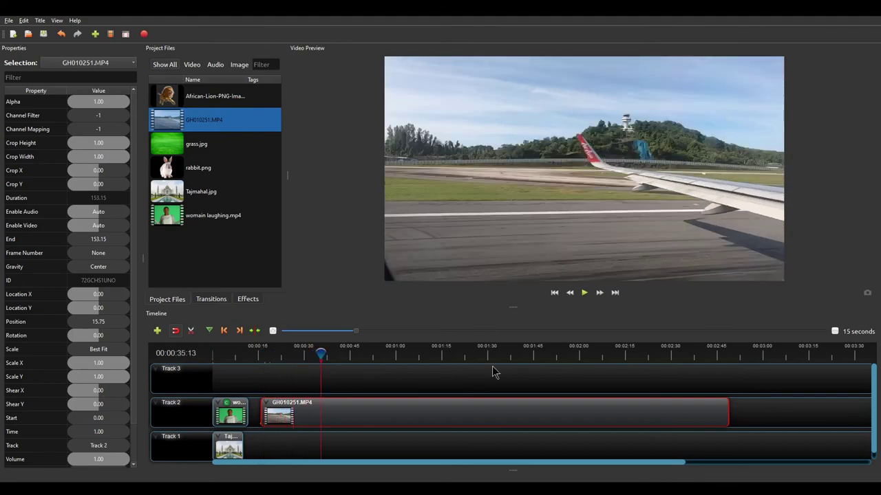
pyautogui.click(398, 355)
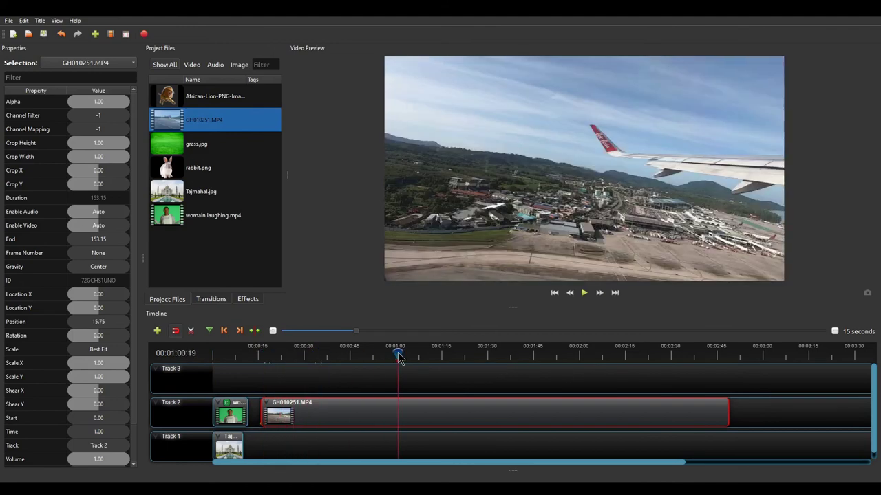
pyautogui.click(348, 356)
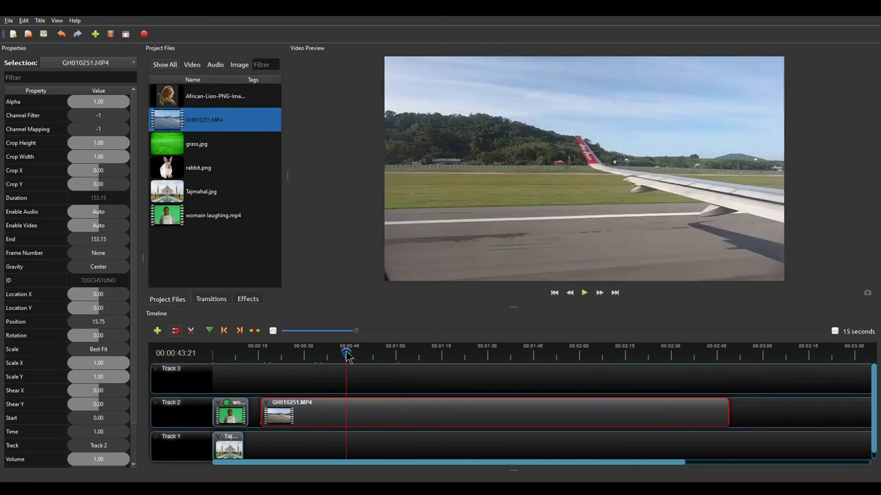
pyautogui.click(584, 292)
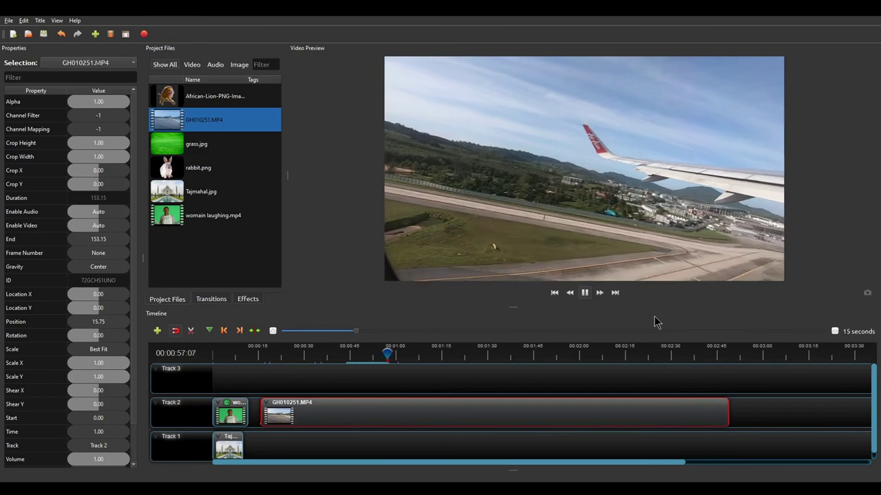
# Step: Stop playback and delete the woman clip and Tajmahal.jpg from the timeline
pyautogui.click(585, 294)
pyautogui.moveTo(220, 390); pyautogui.dragTo(236, 450)
pyautogui.press('Delete')
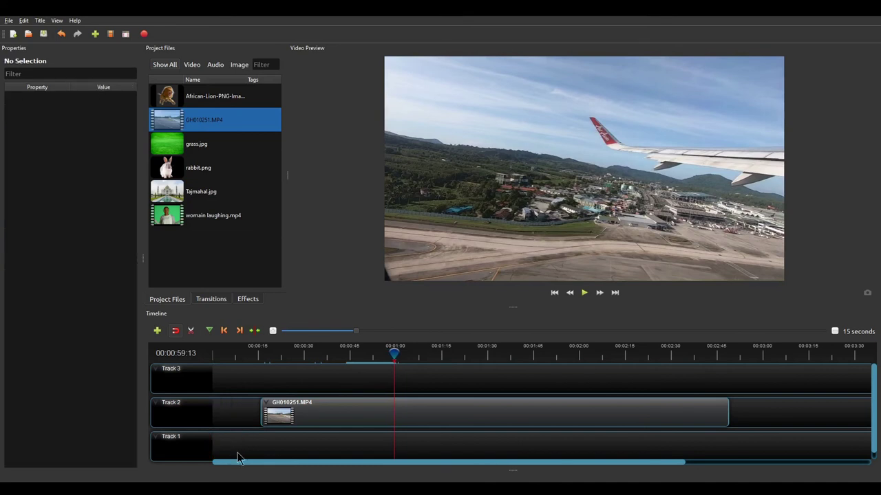
# Step: Speed up the GH010251.MP4 clip on Track 2 to about 19 seconds and preview it from its start
pyautogui.click(301, 414)
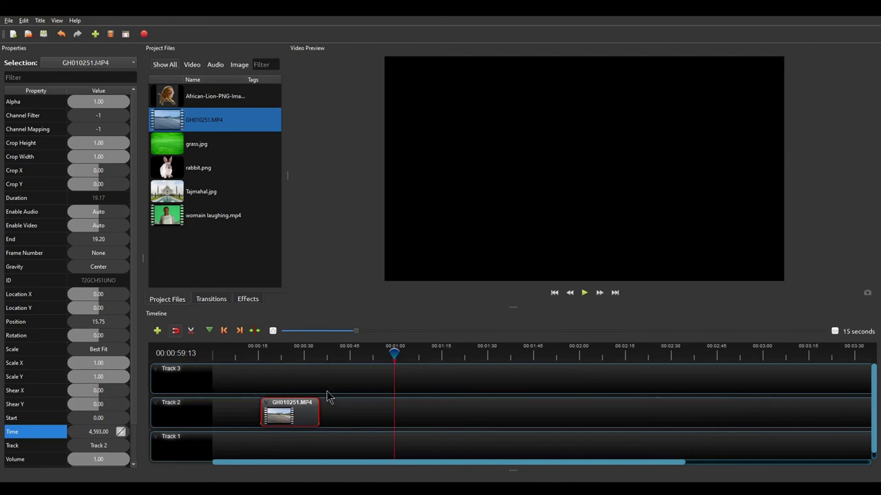
pyautogui.click(261, 357)
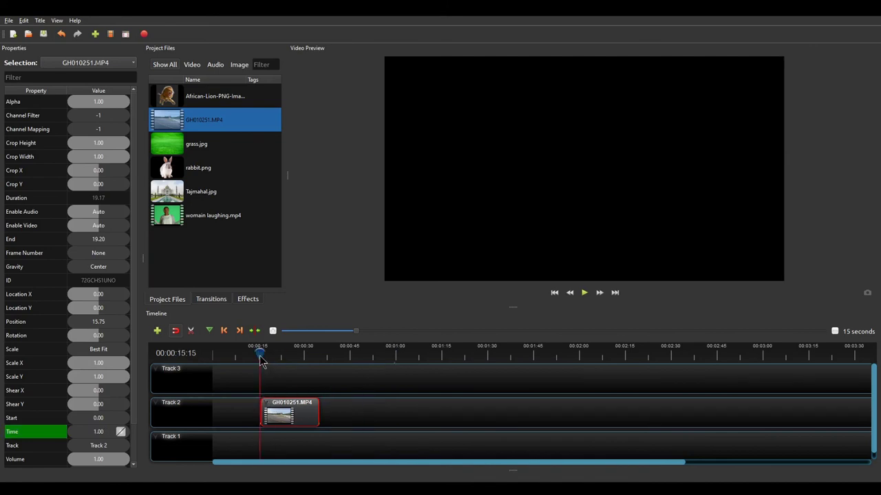
pyautogui.click(584, 293)
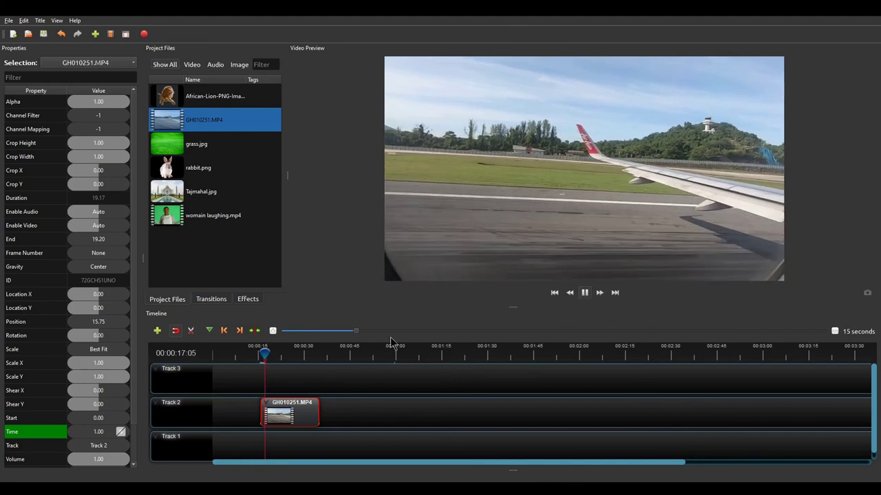
pyautogui.moveTo(264, 353); pyautogui.dragTo(282, 353)
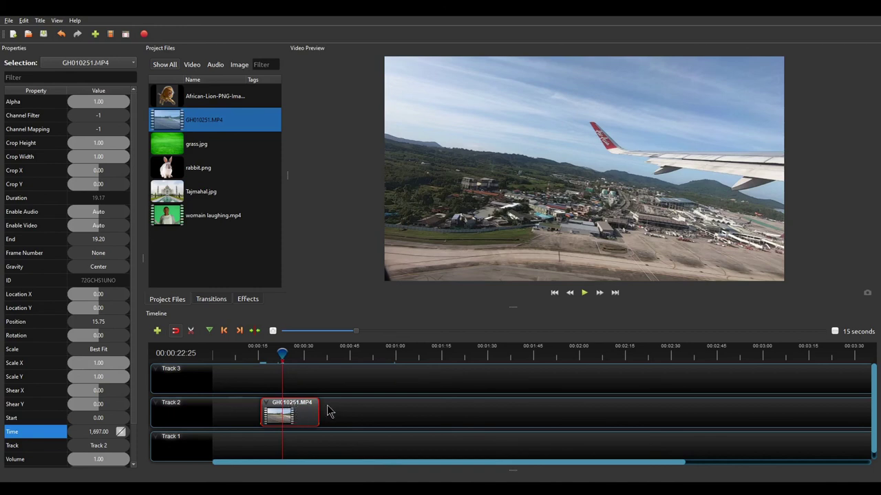
# Step: Delete the sped-up clip and add a fresh copy of GH010251.MP4 at the start of Track 2
pyautogui.press('Delete')
pyautogui.moveTo(282, 352); pyautogui.dragTo(175, 353)
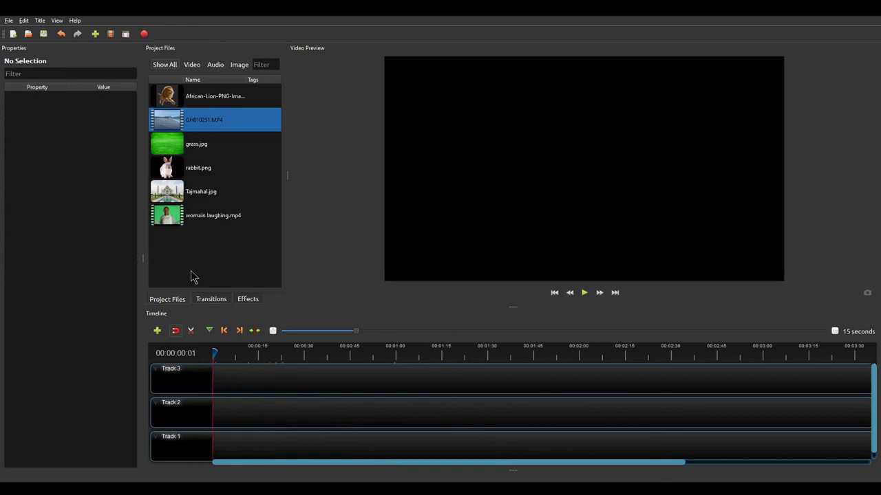
pyautogui.click(211, 172)
pyautogui.click(207, 193)
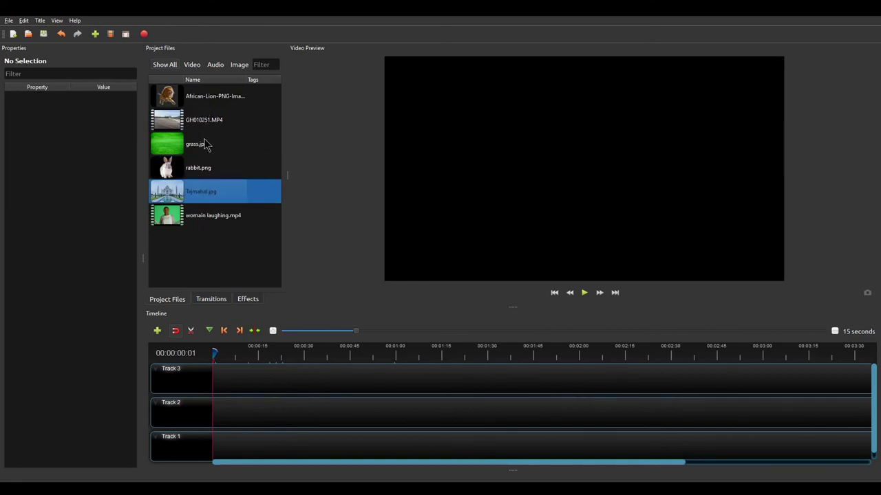
pyautogui.click(187, 124)
pyautogui.moveTo(187, 123); pyautogui.dragTo(214, 413)
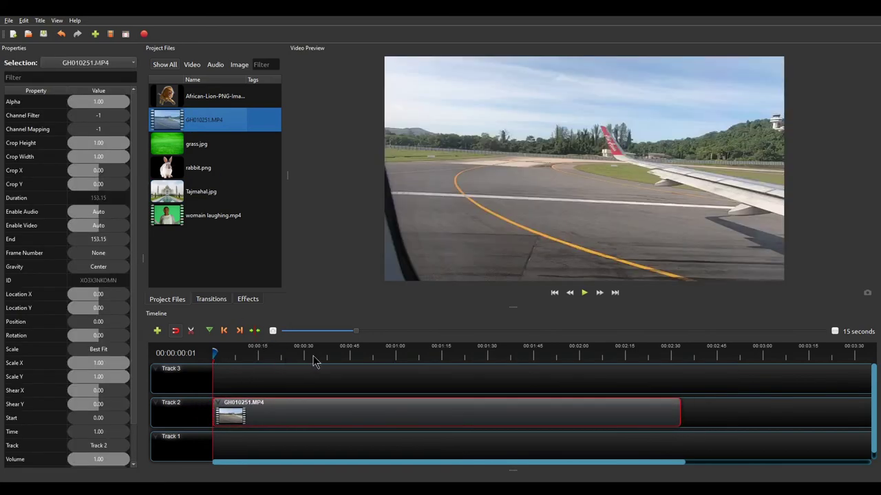
# Step: Split the GH010251.MP4 clip on Track 2 at 00:00:32:09, keeping both sides
pyautogui.click(371, 354)
pyautogui.moveTo(371, 354)
pyautogui.mouseDown()
pyautogui.moveTo(344, 354)
pyautogui.moveTo(384, 352)
pyautogui.mouseUp()
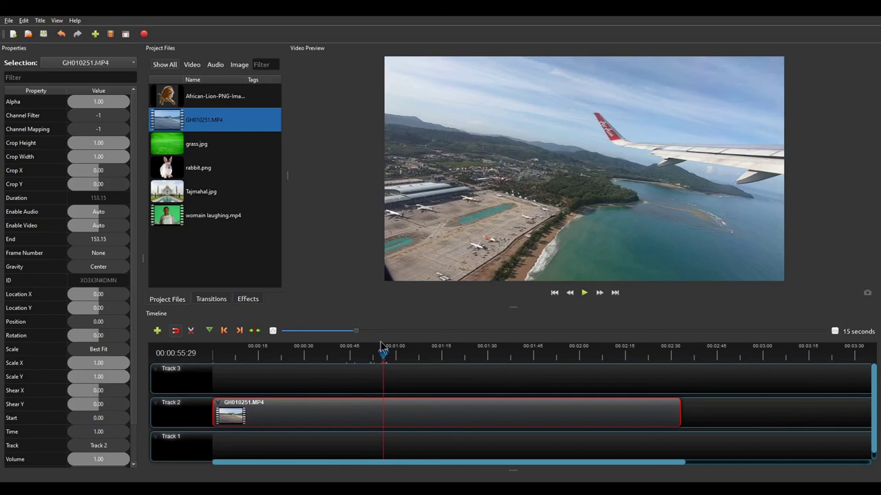
pyautogui.moveTo(381, 353); pyautogui.dragTo(311, 354)
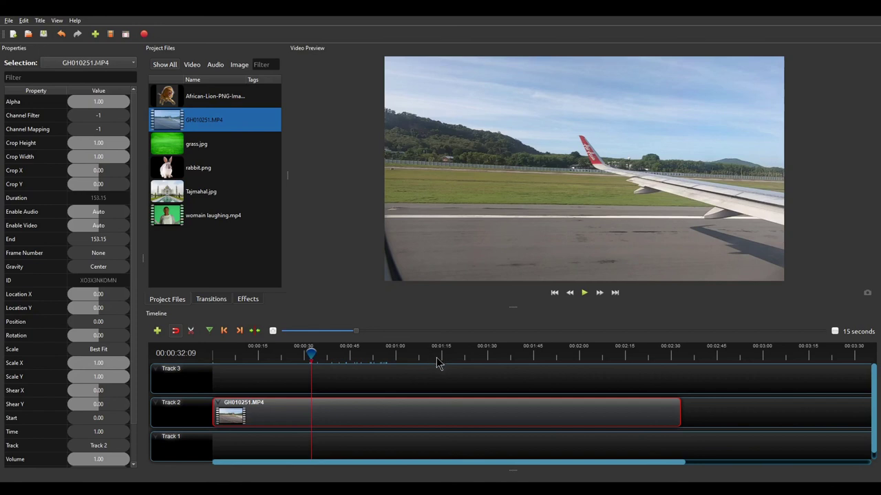
pyautogui.hotkey('ctrl', 'k')
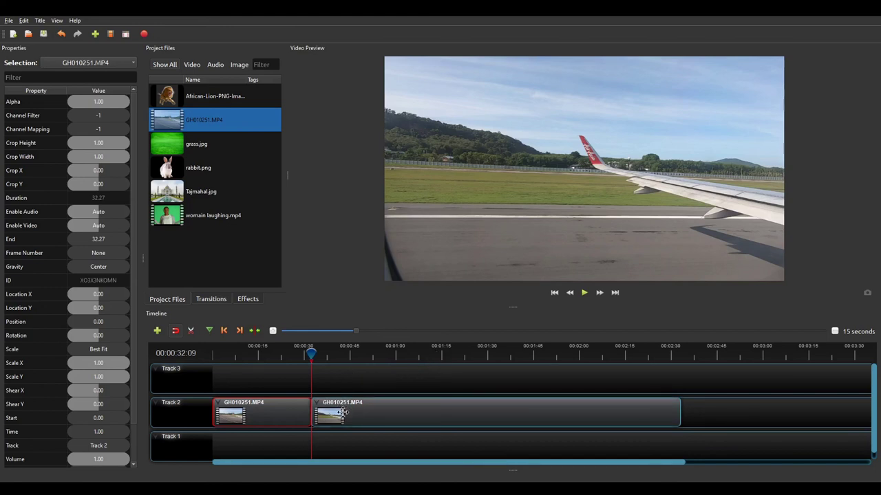
# Step: Move the two pieces of the split clip apart on Track 2, leaving a gap between them
pyautogui.moveTo(343, 412); pyautogui.dragTo(362, 412)
pyautogui.moveTo(303, 411)
pyautogui.mouseDown()
pyautogui.moveTo(296, 386)
pyautogui.moveTo(291, 414)
pyautogui.mouseUp()
pyautogui.click(383, 406)
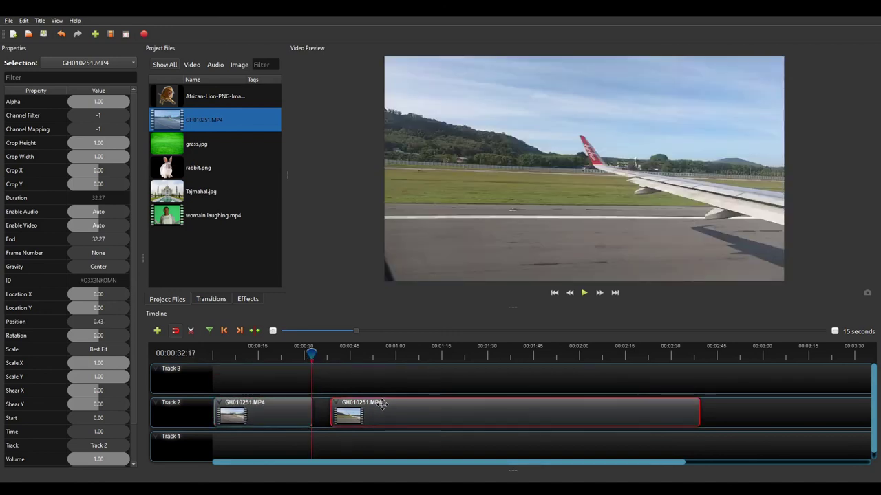
pyautogui.moveTo(374, 411)
pyautogui.mouseDown()
pyautogui.moveTo(314, 446)
pyautogui.moveTo(269, 445)
pyautogui.moveTo(369, 412)
pyautogui.mouseUp()
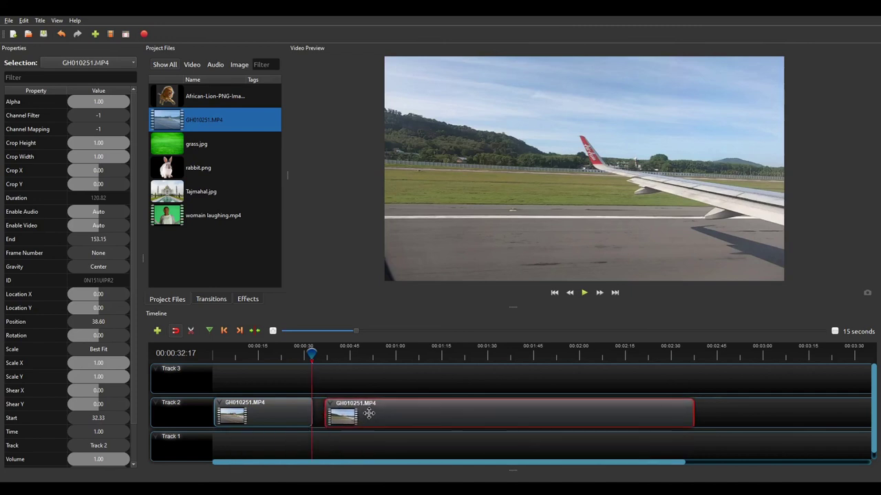
# Step: Delete the first piece, move the remaining piece back to the playhead at 00:00:32:17 and play it
pyautogui.click(253, 422)
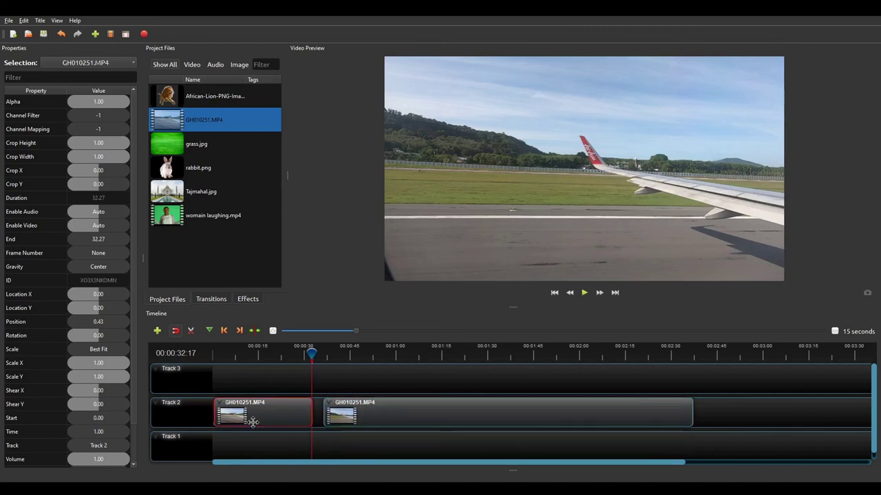
pyautogui.press('Delete')
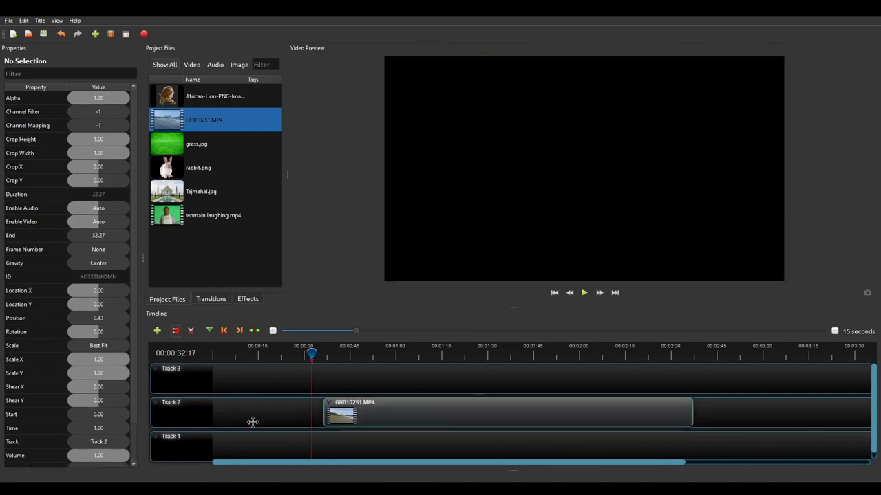
pyautogui.moveTo(393, 422)
pyautogui.mouseDown()
pyautogui.moveTo(323, 419)
pyautogui.moveTo(383, 415)
pyautogui.mouseUp()
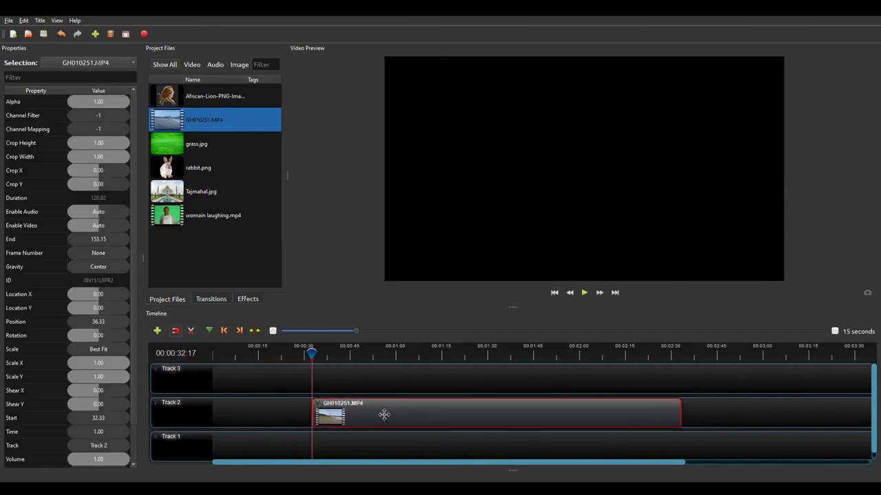
pyautogui.click(584, 292)
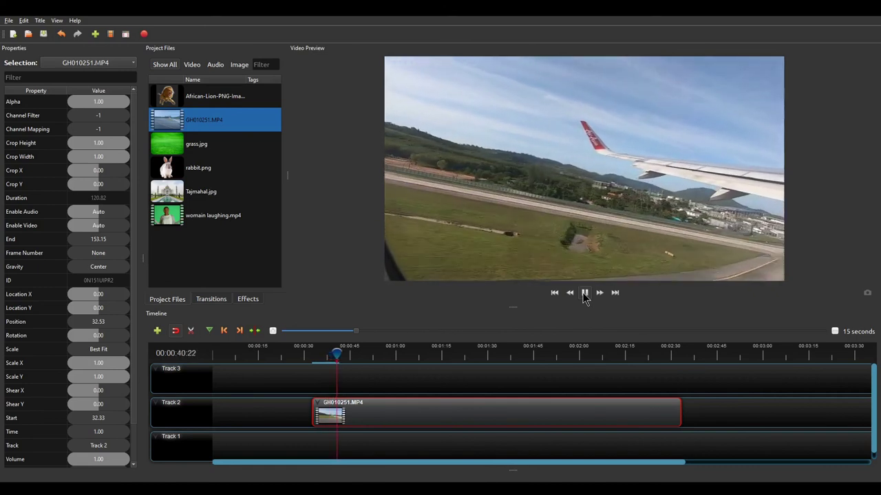
pyautogui.click(584, 294)
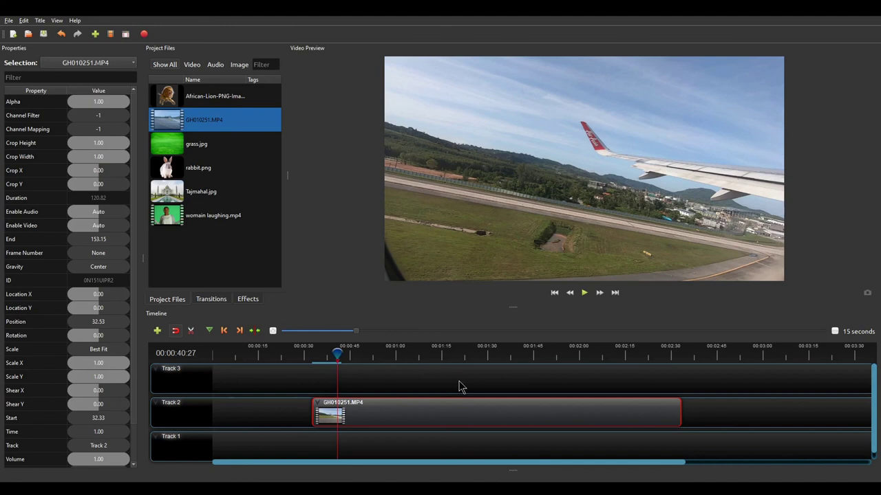
# Step: Trim the start of the remaining GH010251.MP4 piece to the playhead at 00:00:40:27 and play the result
pyautogui.moveTo(315, 413); pyautogui.dragTo(339, 413)
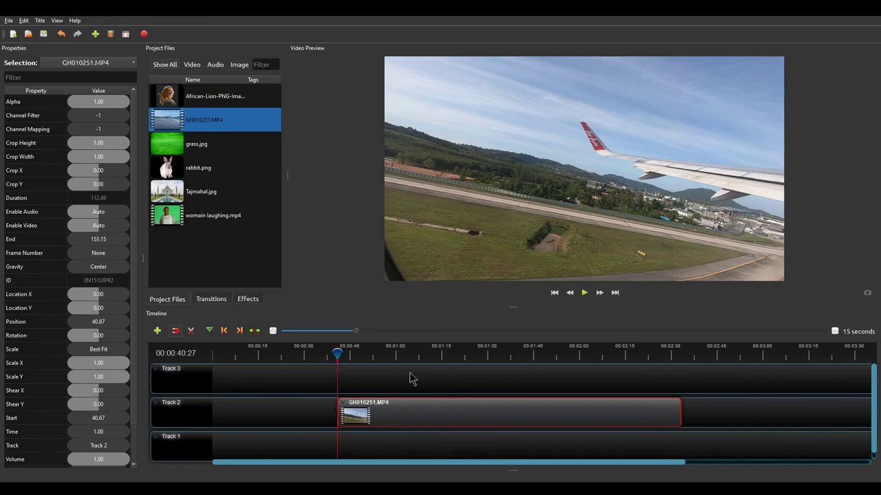
pyautogui.click(585, 295)
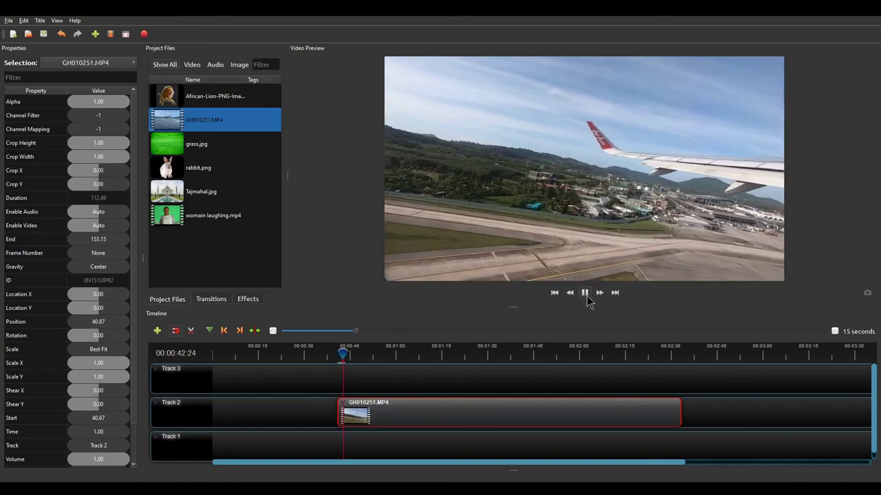
pyautogui.click(583, 293)
# Step: Undo the start trim, the first piece's deletion and the latest moves of both pieces on Track 2
pyautogui.click(390, 389)
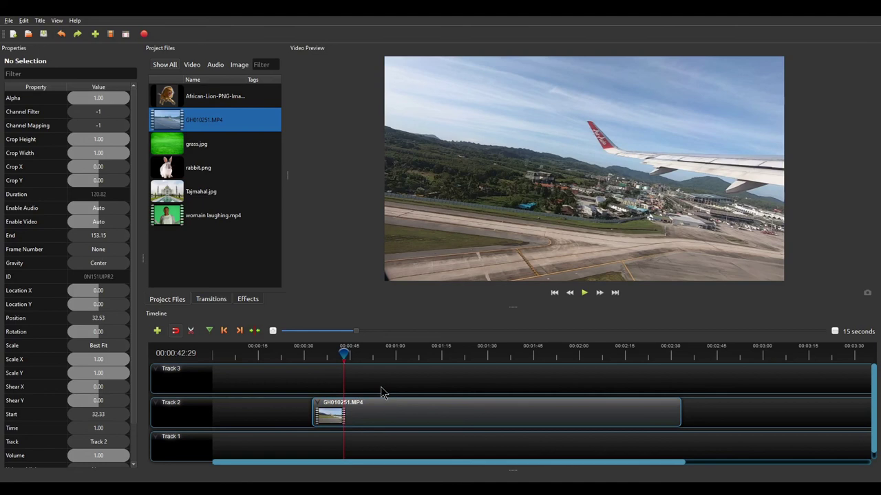
pyautogui.hotkey('ctrl', 'z')
pyautogui.hotkey('ctrl', 'z')
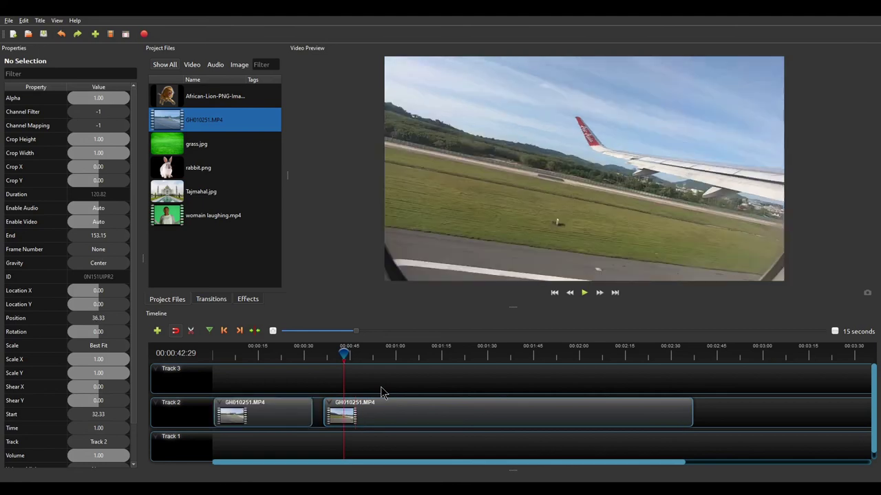
pyautogui.hotkey('ctrl', 'z')
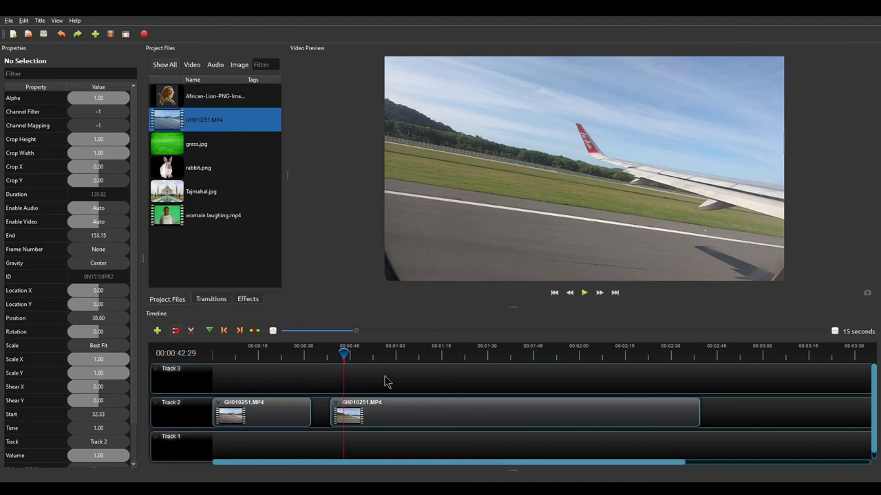
# Step: Replace both clip pieces on Track 2 with the full GH010251.MP4 placed at the timeline start, and return the playhead to the beginning
pyautogui.moveTo(275, 375); pyautogui.dragTo(423, 441)
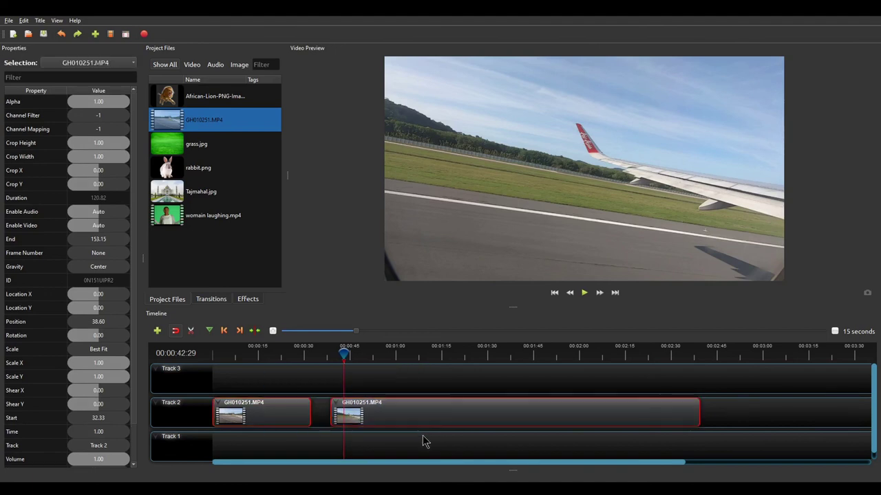
pyautogui.press('Delete')
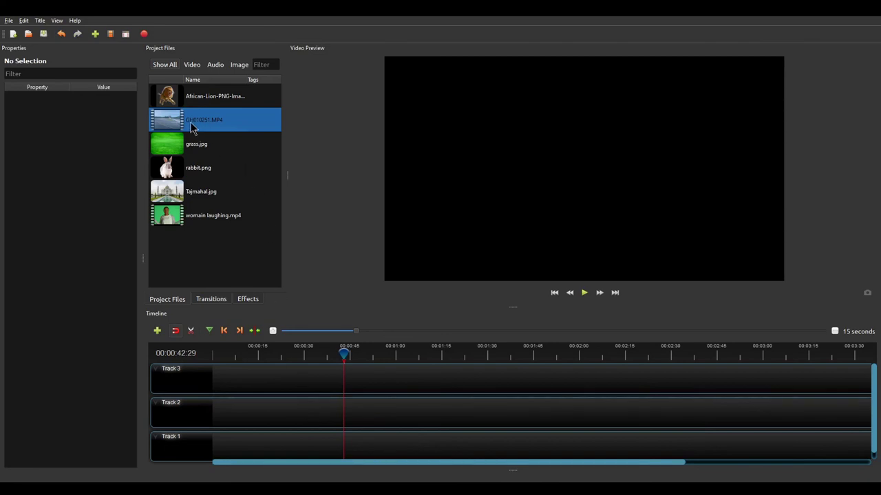
pyautogui.moveTo(191, 127); pyautogui.dragTo(212, 417)
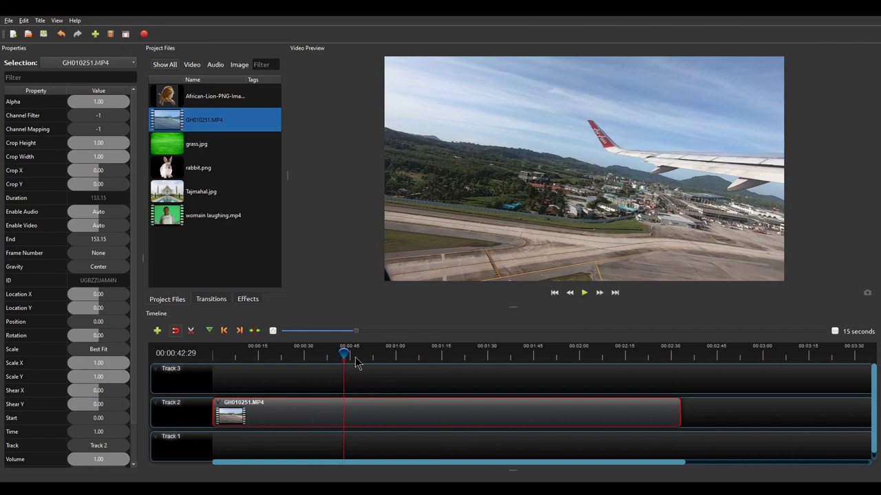
pyautogui.moveTo(345, 354); pyautogui.dragTo(205, 366)
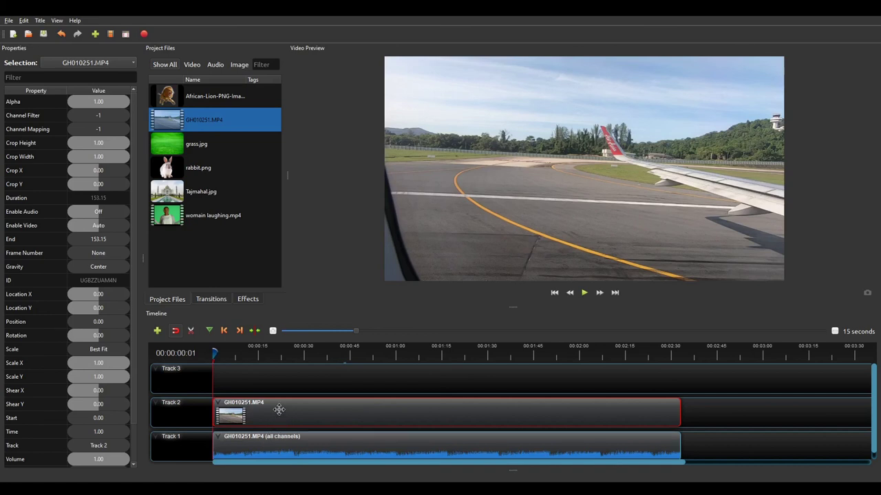
# Step: Delete the separated audio clip of GH010251.MP4 from Track 1 and play a few seconds of the remaining video
pyautogui.click(275, 446)
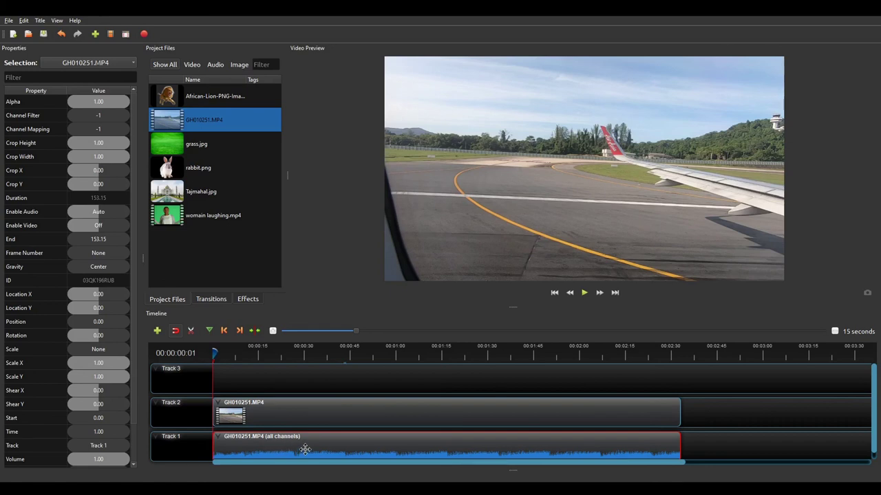
pyautogui.press('Delete')
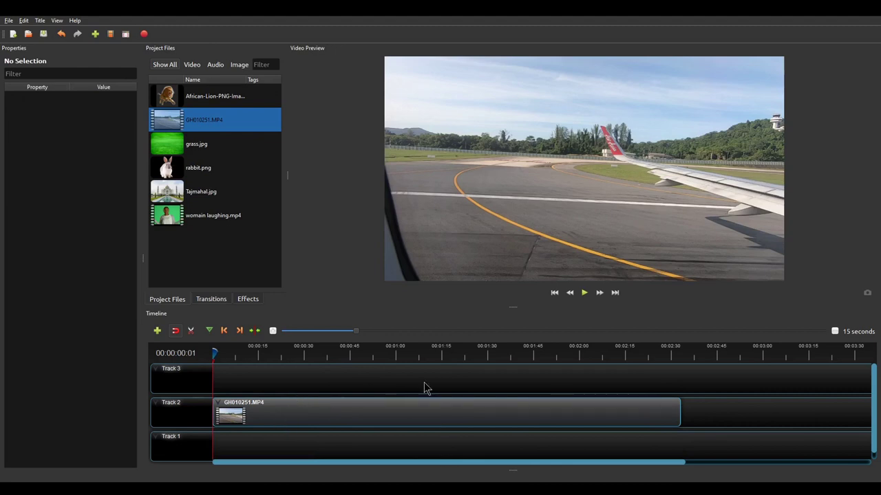
pyautogui.click(585, 293)
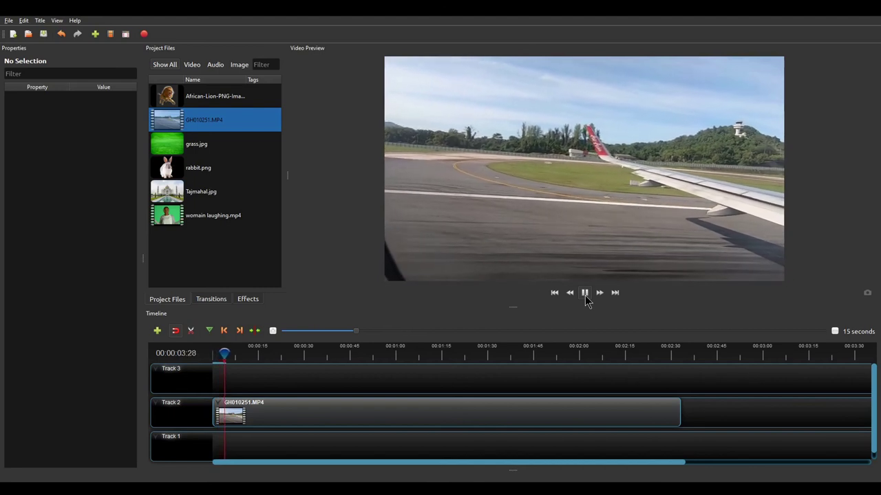
pyautogui.click(585, 295)
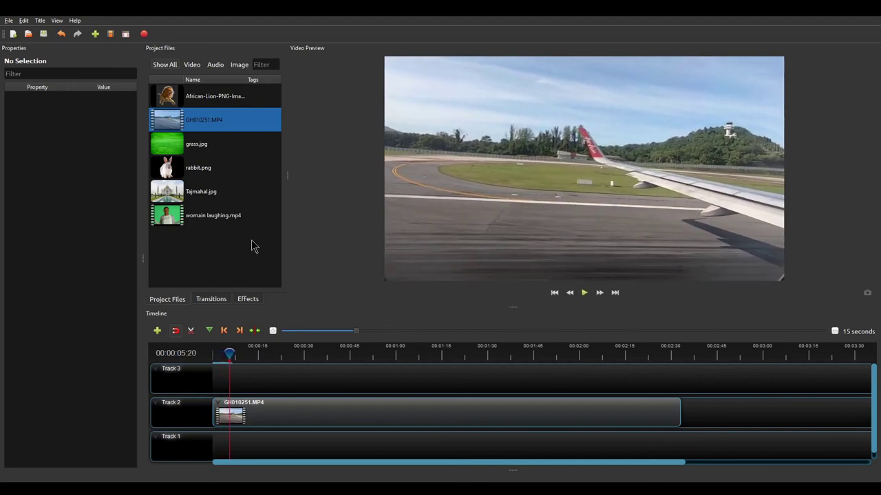
pyautogui.click(200, 240)
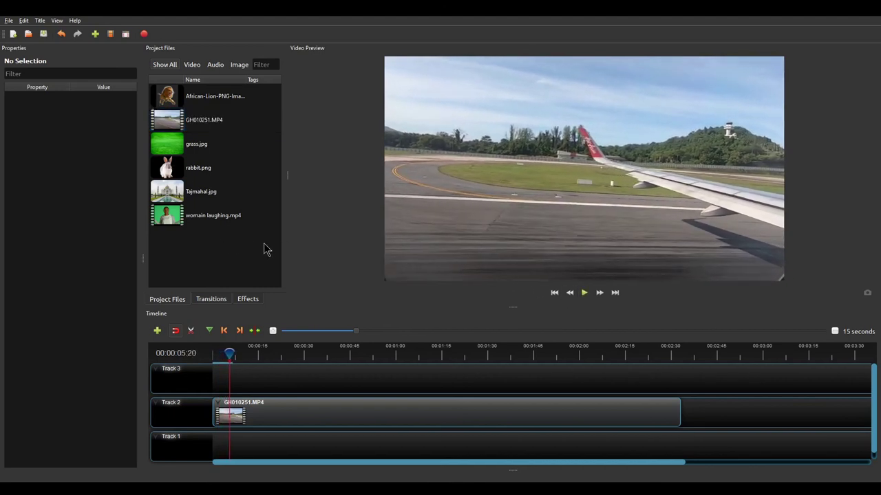